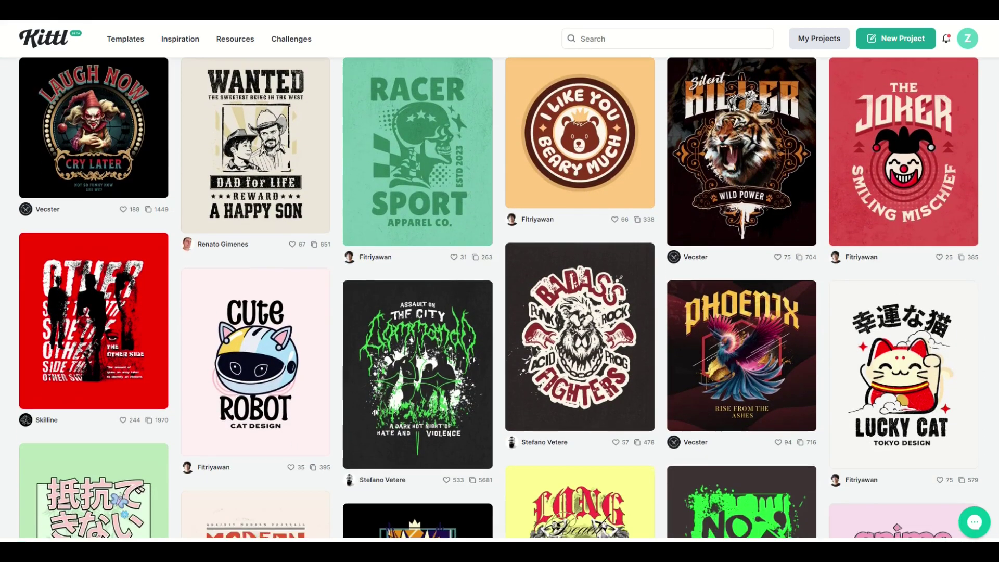
# Scroll the template gallery and open the Futuristic Dog design
pyautogui.scroll(-3, 500, 297)
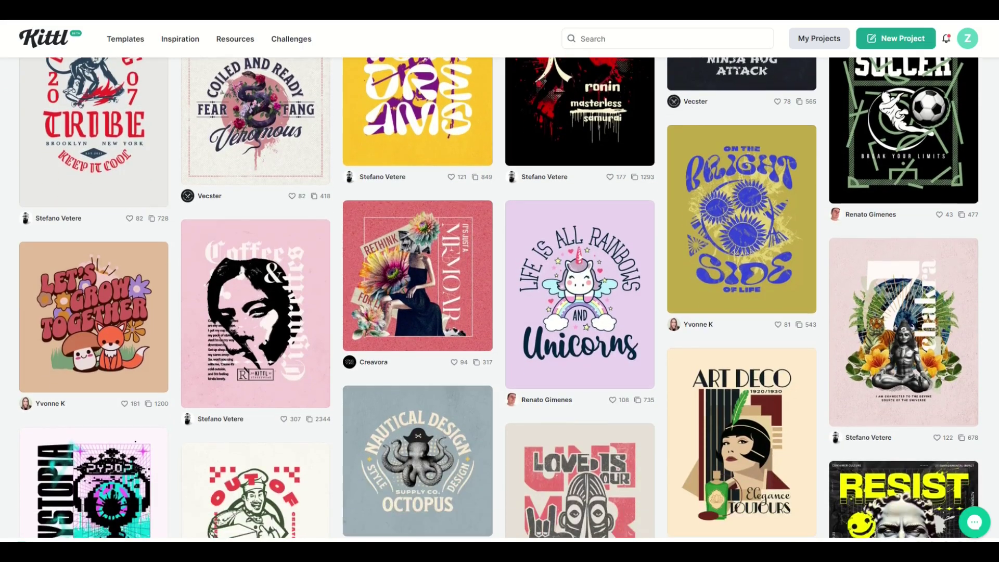
pyautogui.scroll(-6, 498, 298)
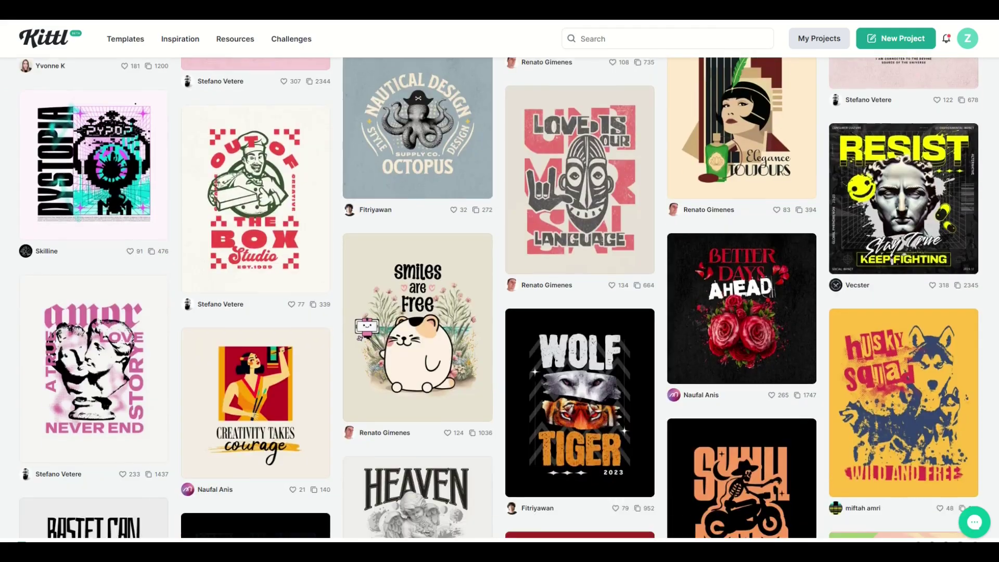
pyautogui.scroll(-3, 257, 363)
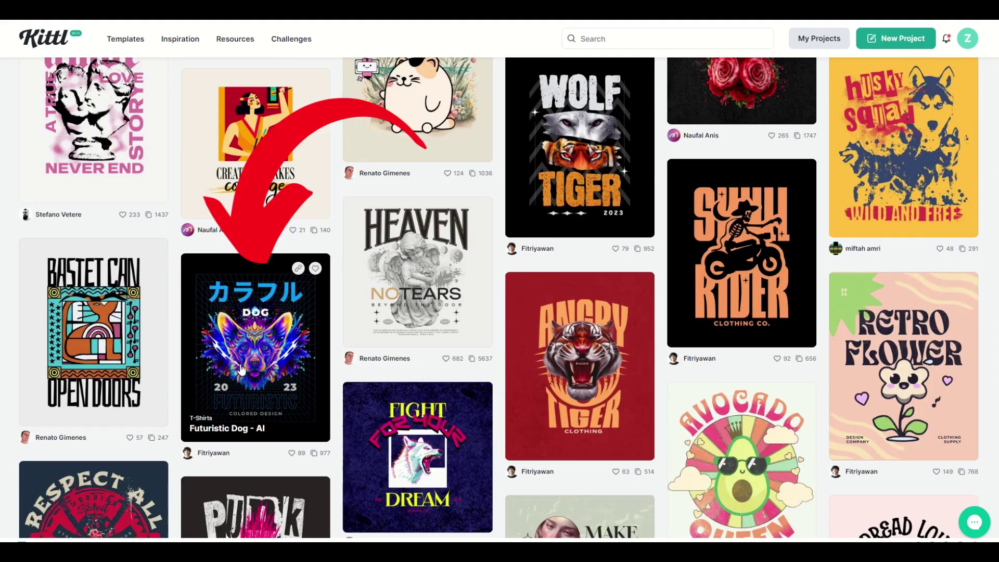
pyautogui.click(241, 370)
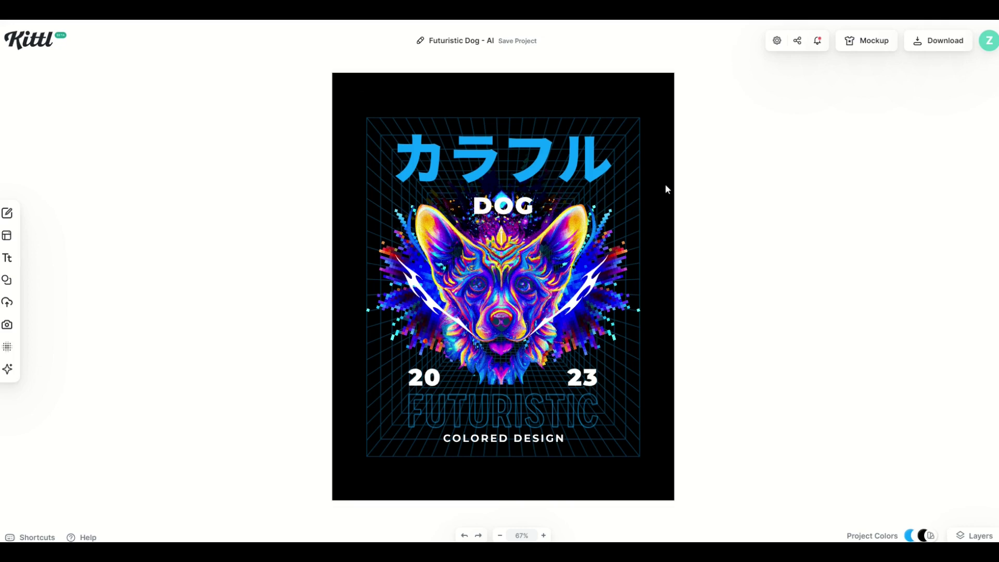
# Apply a grunge texture to the Futuristic Dog artboard
pyautogui.click(366, 103)
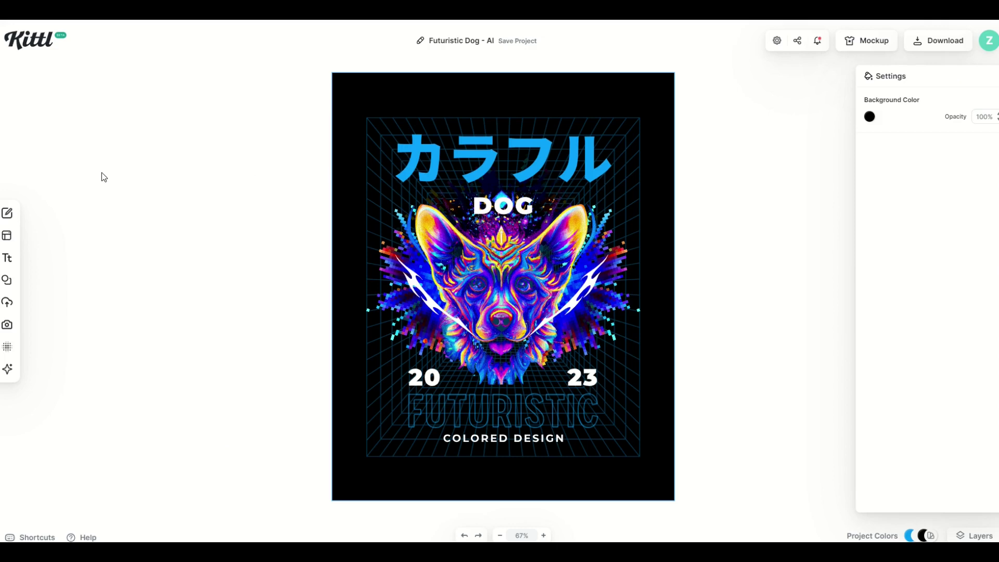
pyautogui.moveTo(7, 214)
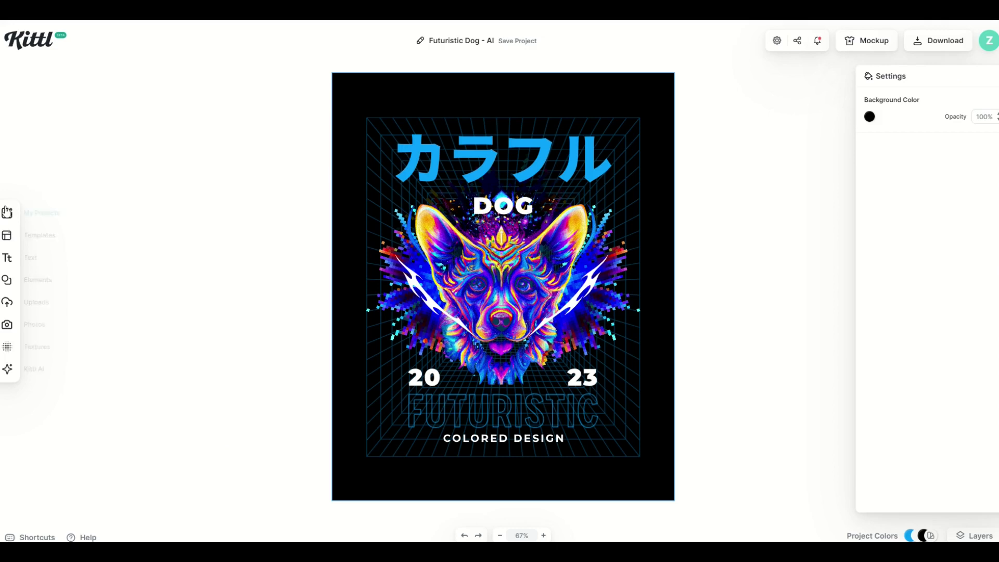
pyautogui.click(7, 349)
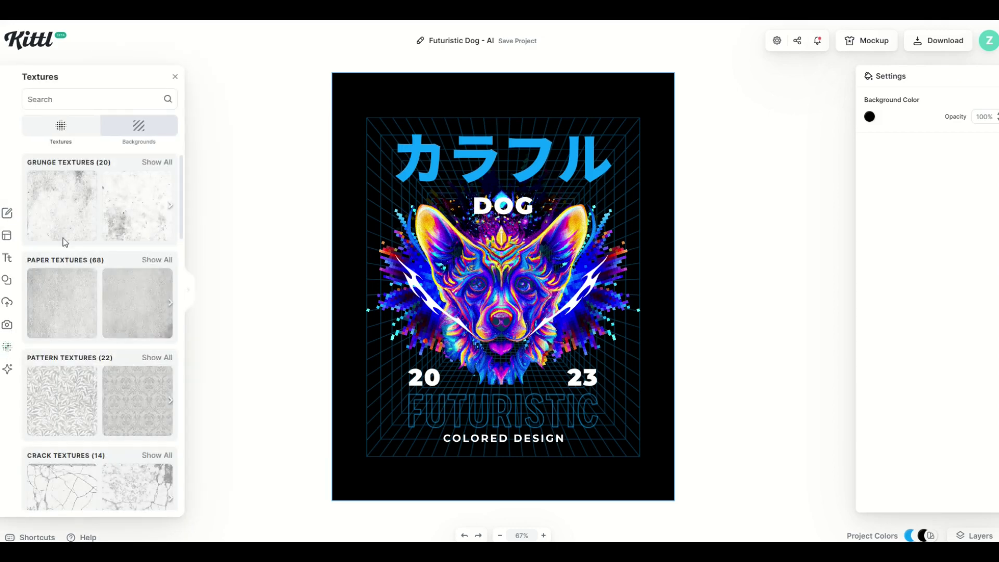
pyautogui.click(62, 217)
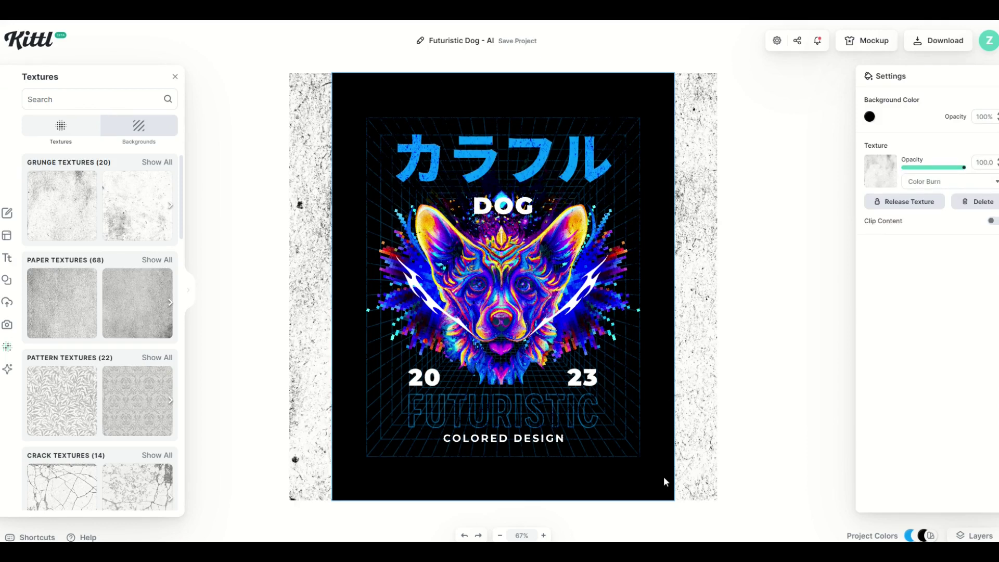
# Reselect the artboard background and delete the grunge texture
pyautogui.click(239, 289)
pyautogui.click(348, 125)
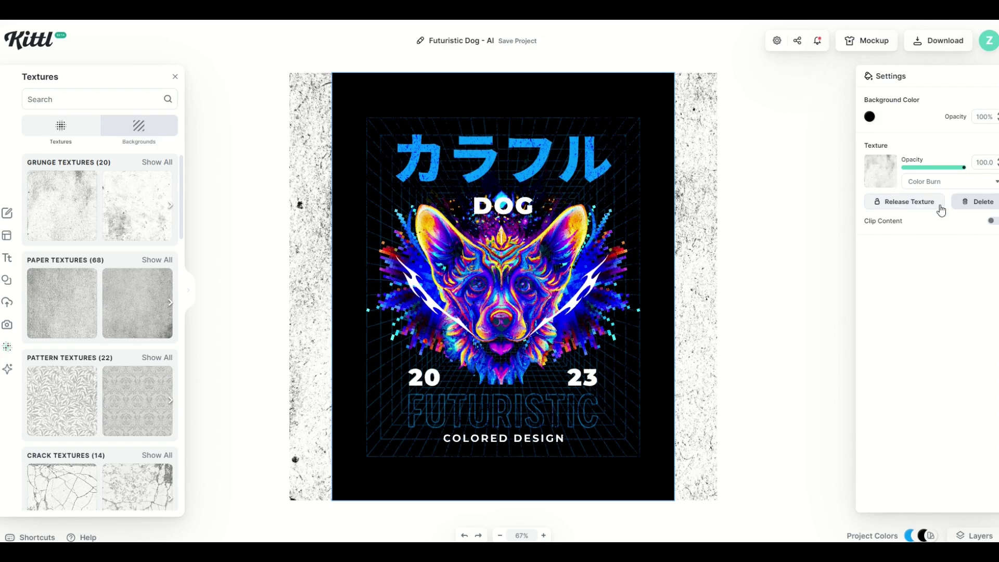
pyautogui.click(978, 208)
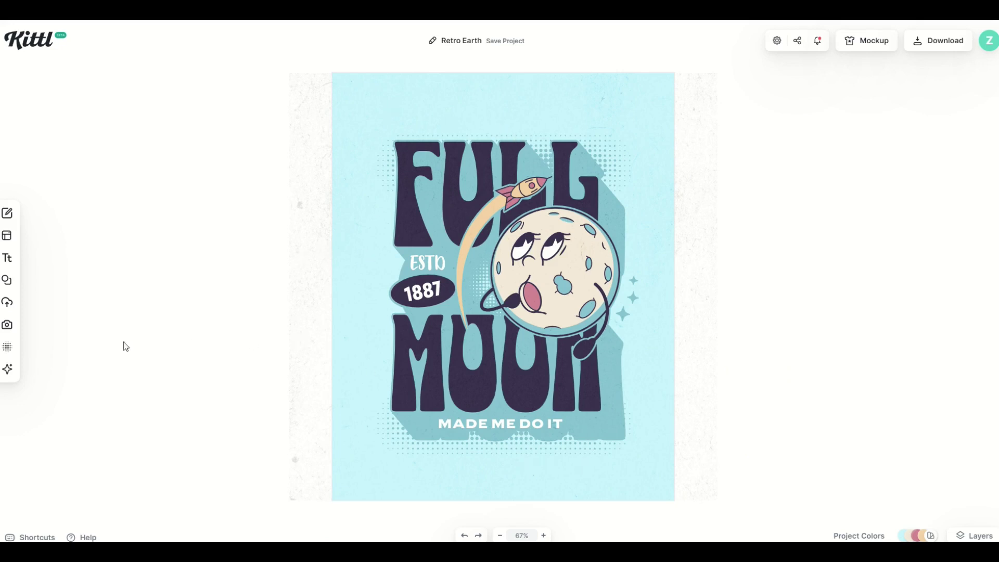
# Show all Paper Textures and select the Full Moon artboard to view its background settings
pyautogui.click(16, 349)
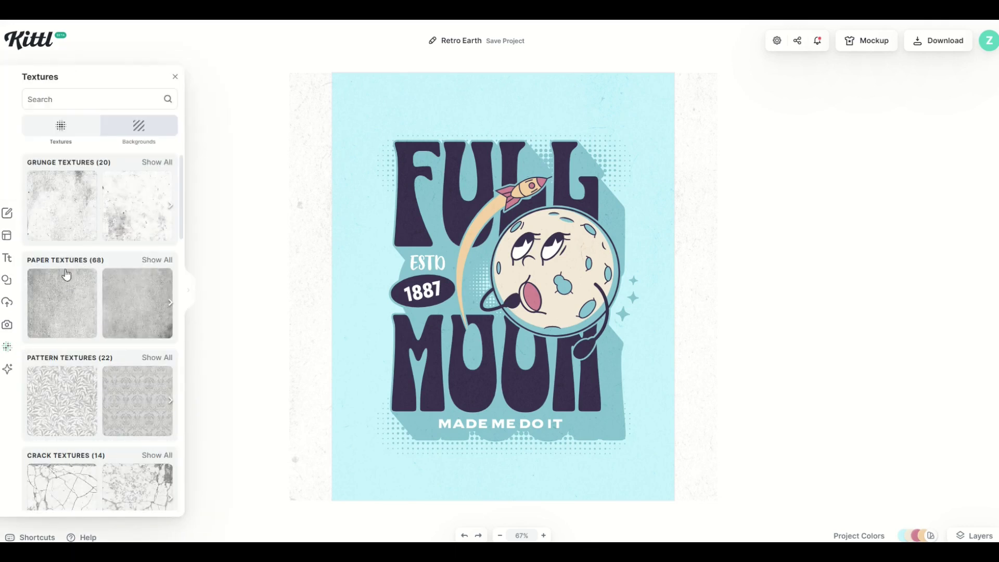
pyautogui.click(157, 260)
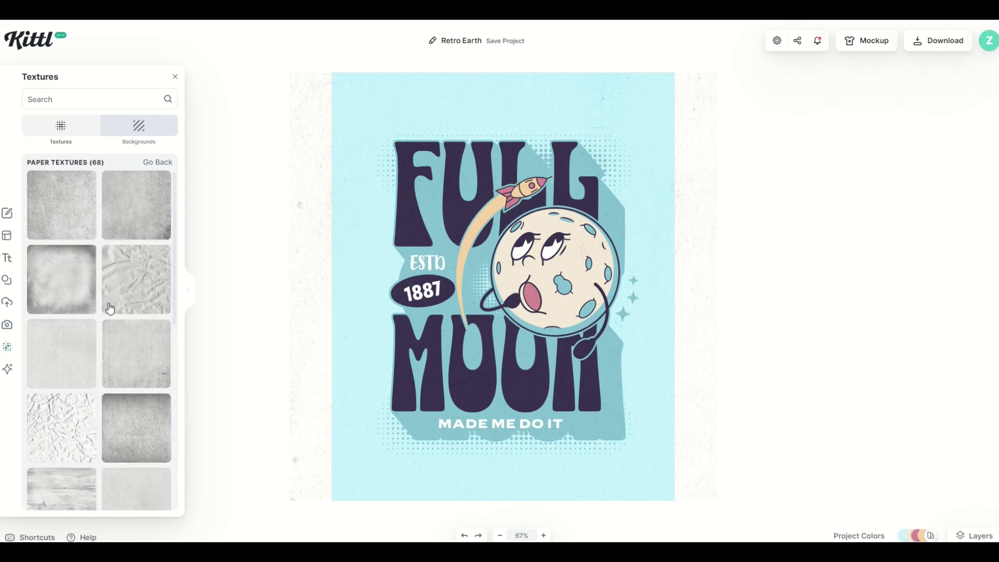
pyautogui.click(117, 282)
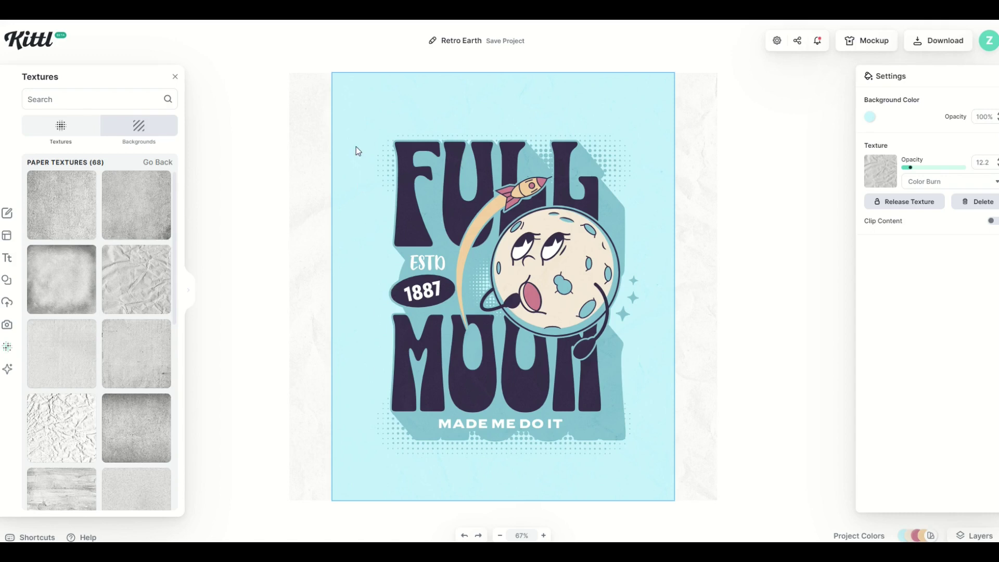
# Make the background cyan, set texture opacity to 100, and turn off Clip Content
pyautogui.click(870, 116)
pyautogui.moveTo(759, 167)
pyautogui.mouseDown()
pyautogui.moveTo(698, 170)
pyautogui.moveTo(740, 142)
pyautogui.moveTo(807, 199)
pyautogui.moveTo(780, 183)
pyautogui.moveTo(833, 182)
pyautogui.moveTo(834, 201)
pyautogui.moveTo(751, 163)
pyautogui.moveTo(805, 172)
pyautogui.moveTo(844, 138)
pyautogui.mouseUp()
pyautogui.click(850, 112)
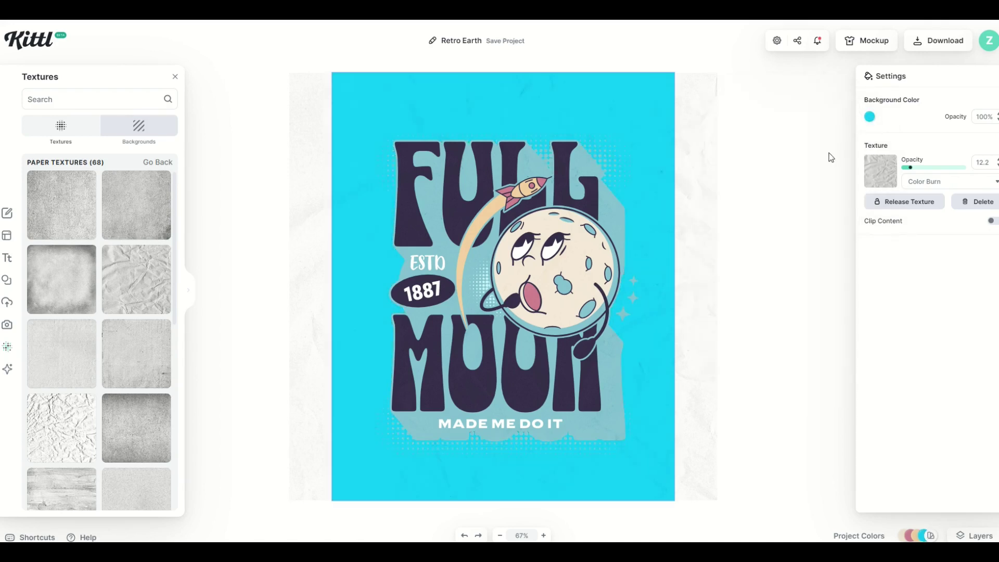
pyautogui.moveTo(910, 171); pyautogui.dragTo(987, 177)
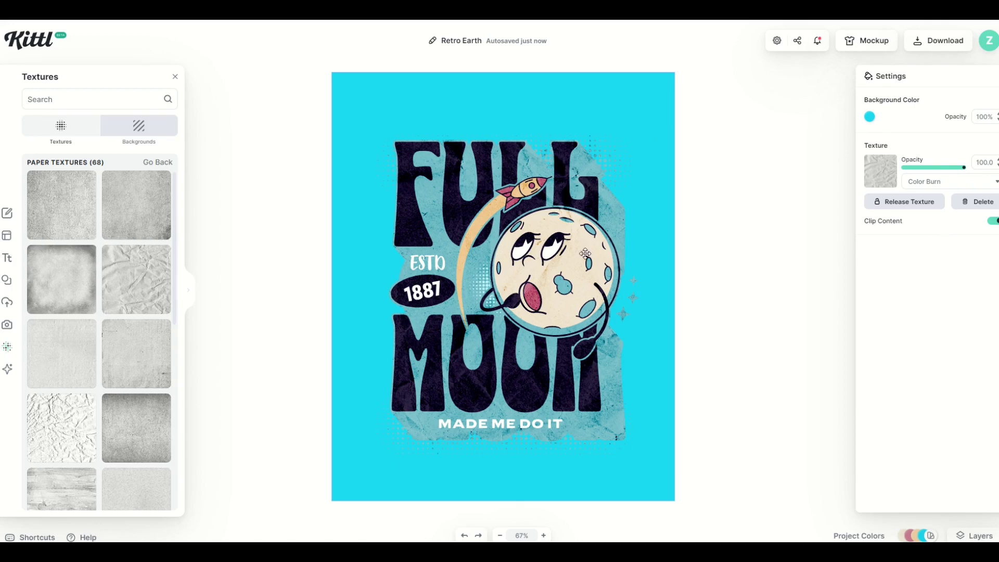
pyautogui.click(992, 223)
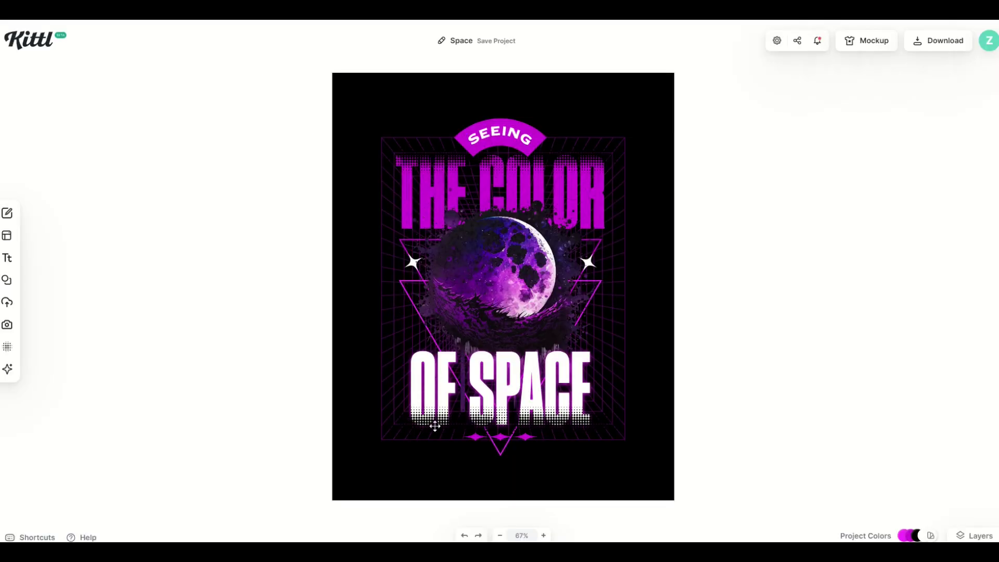
# Pick a muted teal-grey background colour for the Space artboard in the Solid Color picker
pyautogui.click(362, 111)
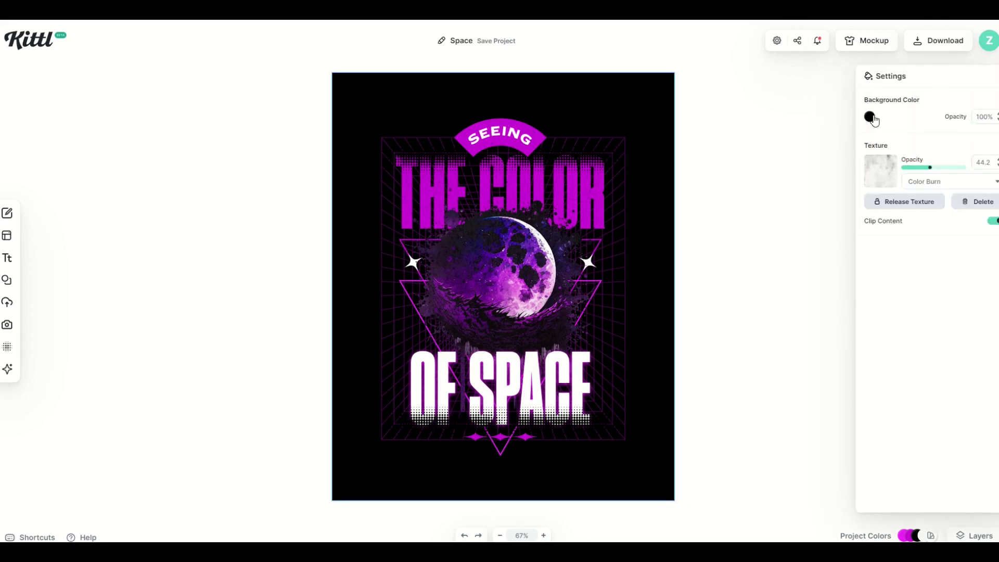
pyautogui.click(873, 121)
pyautogui.moveTo(825, 163); pyautogui.dragTo(856, 159)
pyautogui.moveTo(816, 190); pyautogui.dragTo(760, 177)
pyautogui.moveTo(728, 246); pyautogui.dragTo(791, 253)
pyautogui.click(241, 211)
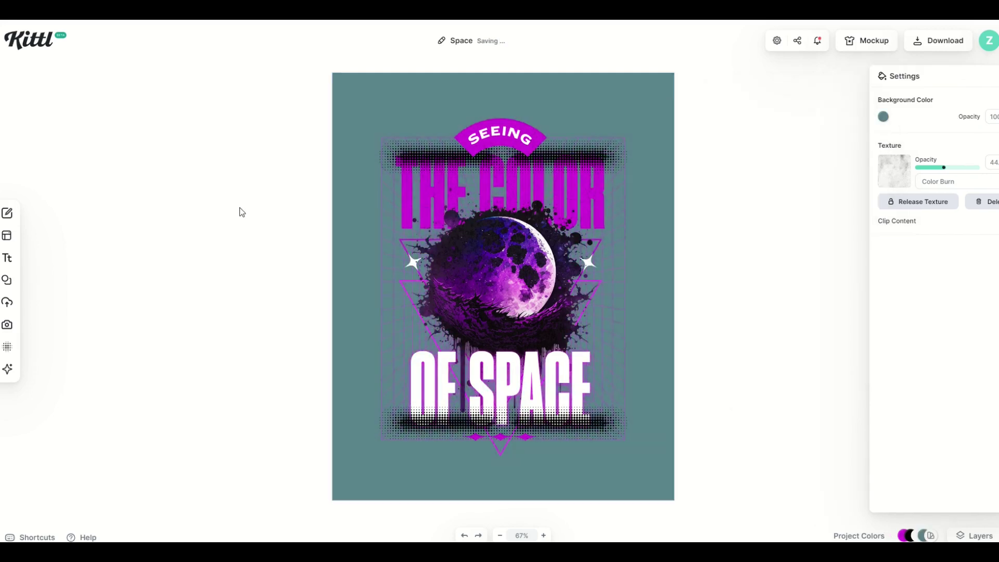
pyautogui.click(413, 208)
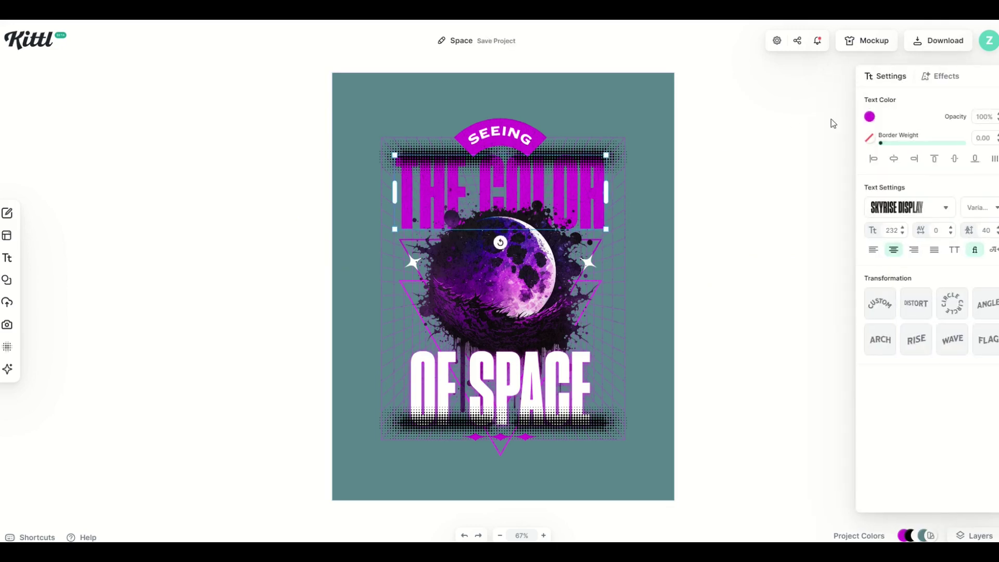
# Set the THE COLOR headline's text colour to bright yellow ffee00
pyautogui.click(874, 118)
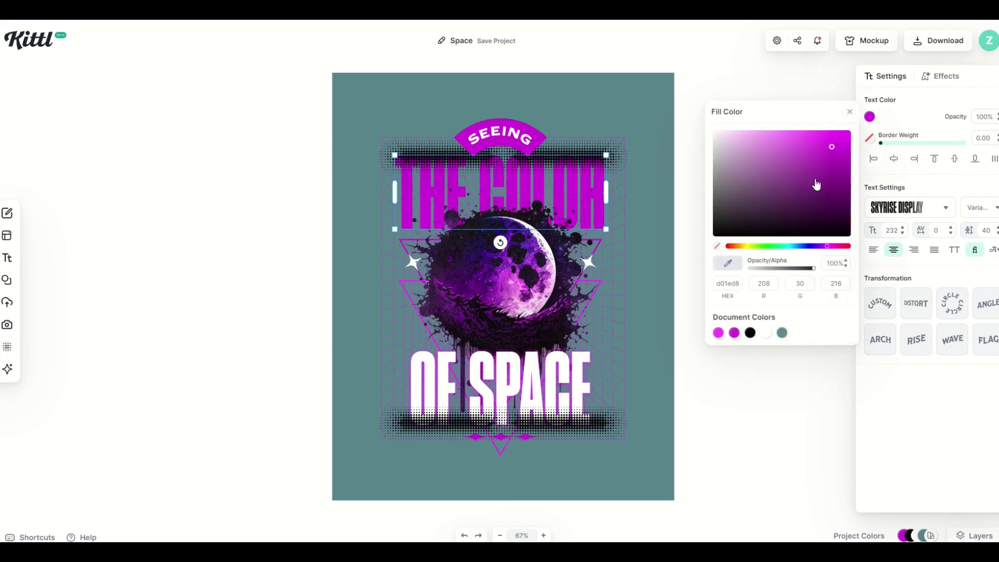
pyautogui.click(744, 247)
pyautogui.click(849, 131)
# Set the SEEING arch's object colour to cyan 00ffe1
pyautogui.click(500, 139)
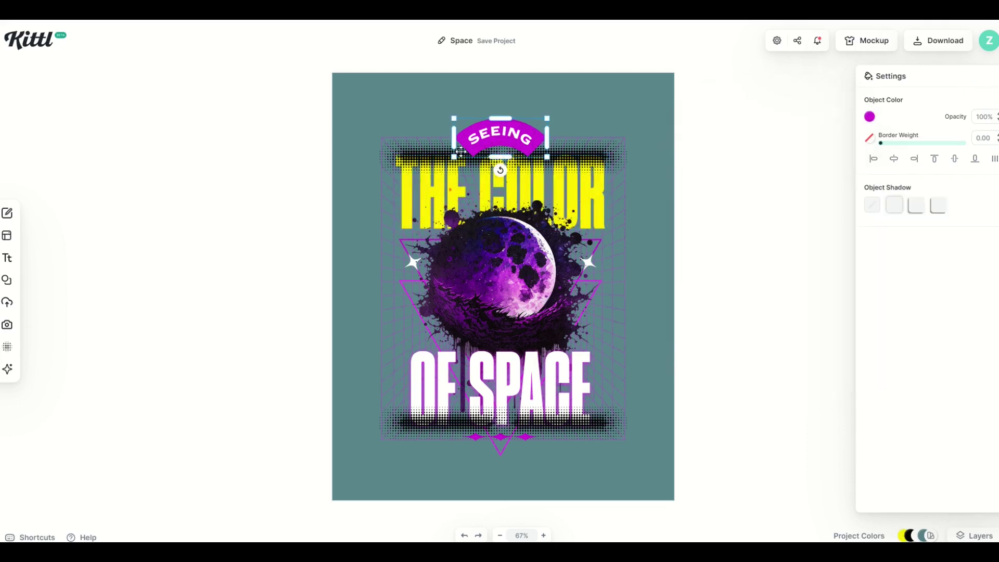
pyautogui.click(870, 117)
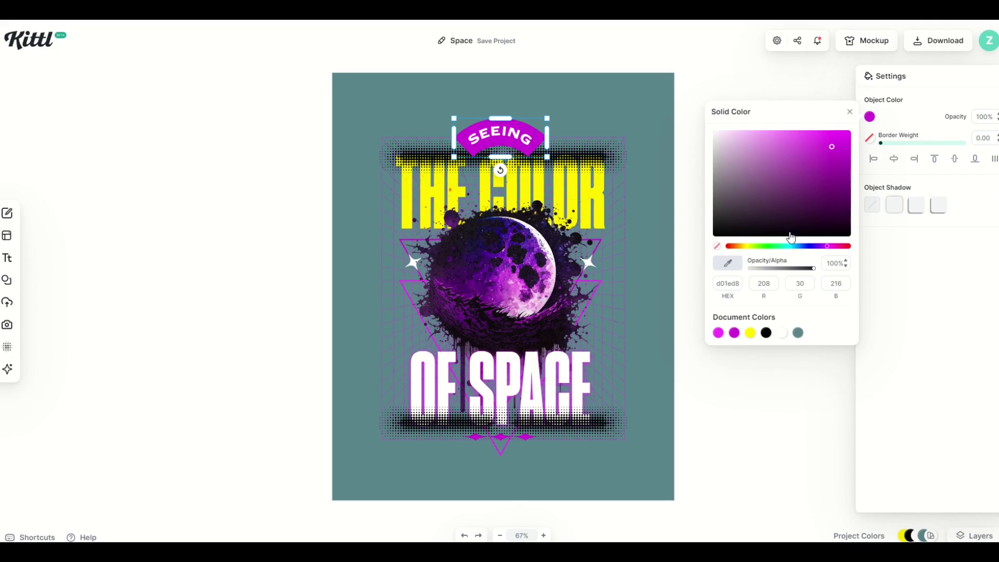
pyautogui.click(783, 205)
pyautogui.click(787, 246)
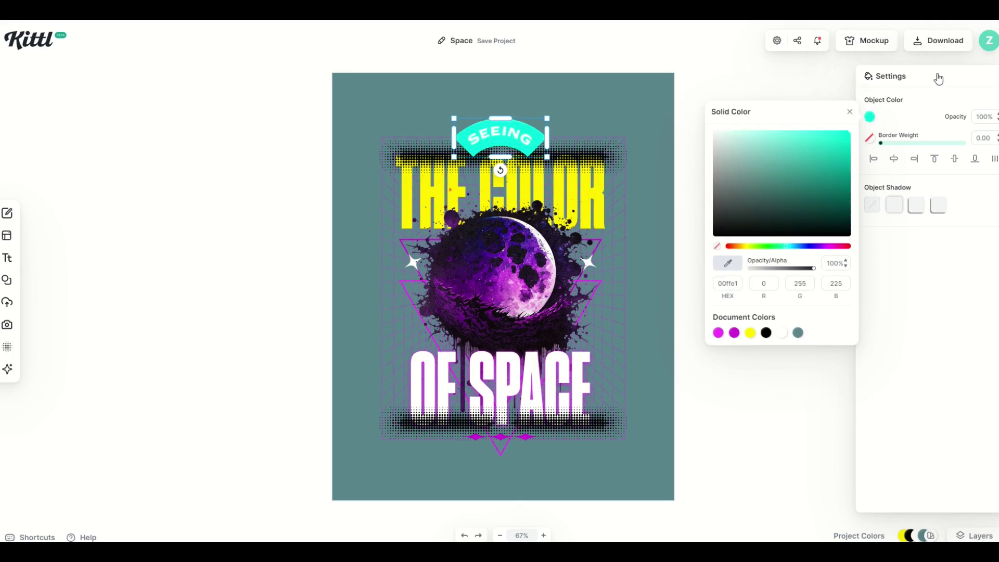
pyautogui.click(257, 151)
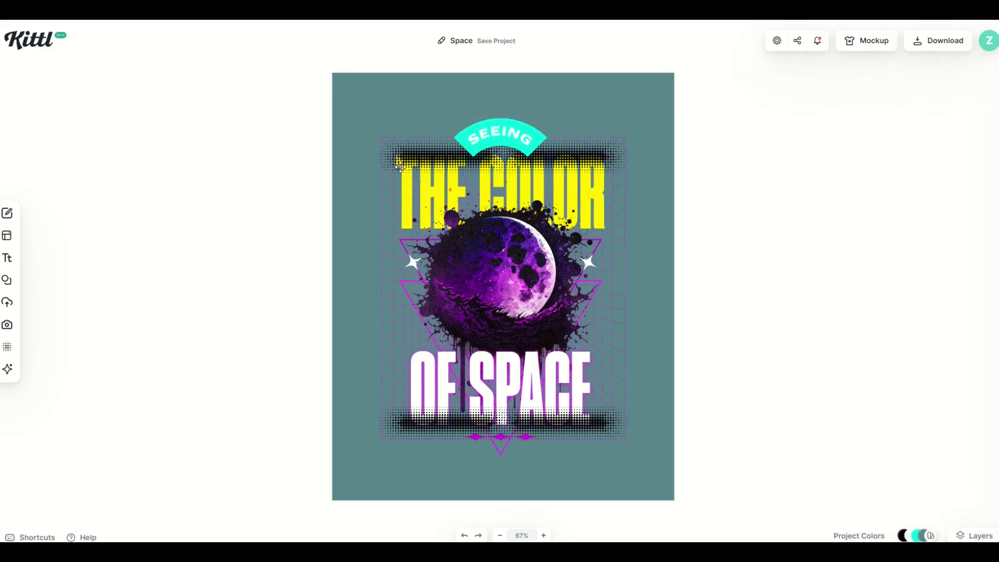
pyautogui.click(498, 284)
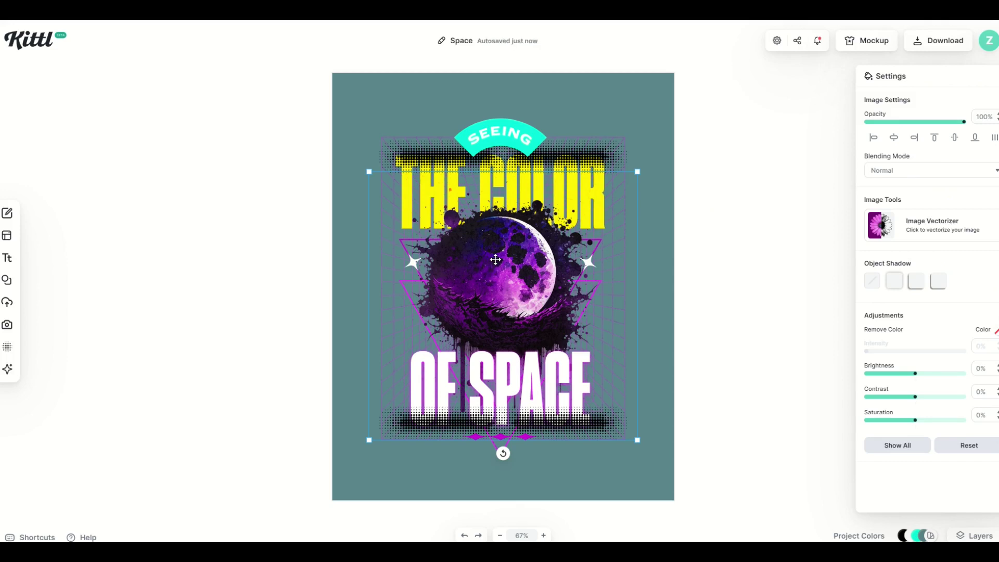
pyautogui.moveTo(496, 259)
pyautogui.mouseDown()
pyautogui.moveTo(493, 270)
pyautogui.moveTo(417, 258)
pyautogui.moveTo(462, 225)
pyautogui.moveTo(490, 242)
pyautogui.moveTo(488, 258)
pyautogui.moveTo(502, 243)
pyautogui.mouseUp()
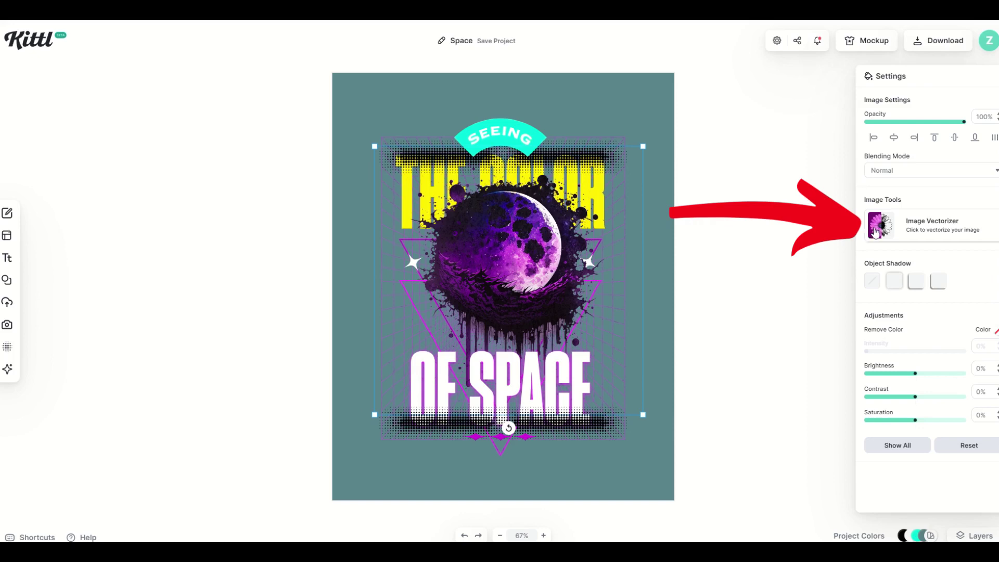
pyautogui.click(904, 229)
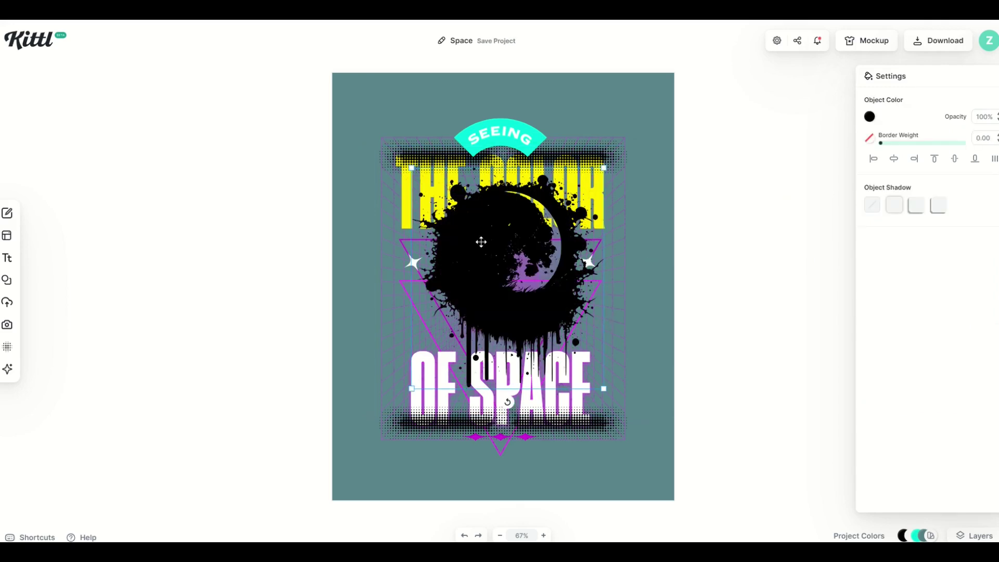
pyautogui.moveTo(479, 241)
pyautogui.mouseDown()
pyautogui.moveTo(466, 273)
pyautogui.moveTo(414, 253)
pyautogui.moveTo(470, 250)
pyautogui.mouseUp()
pyautogui.click(870, 117)
pyautogui.click(827, 178)
pyautogui.moveTo(827, 179); pyautogui.dragTo(850, 196)
pyautogui.moveTo(851, 237); pyautogui.dragTo(851, 132)
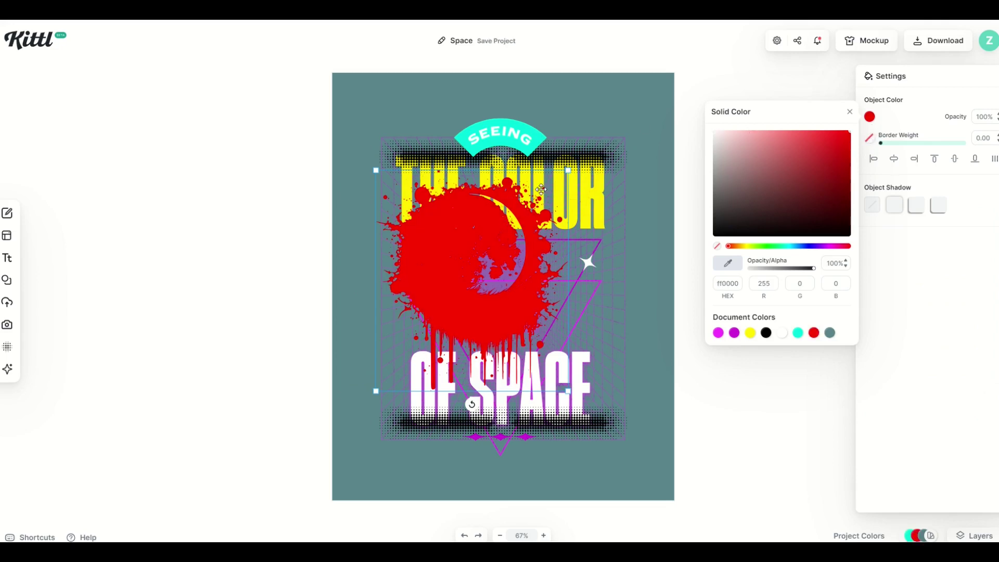
pyautogui.click(455, 238)
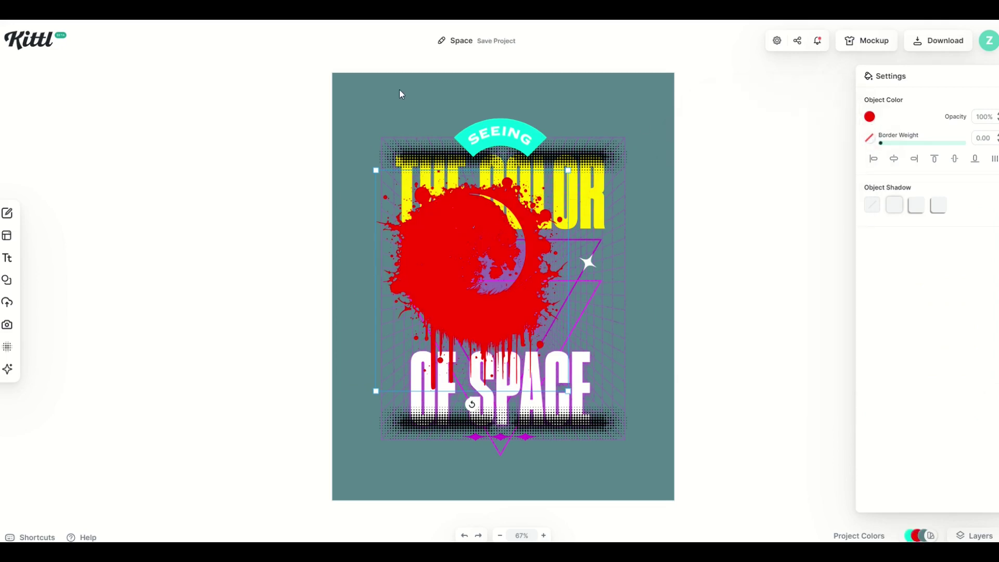
pyautogui.hotkey('ctrl', 'z')
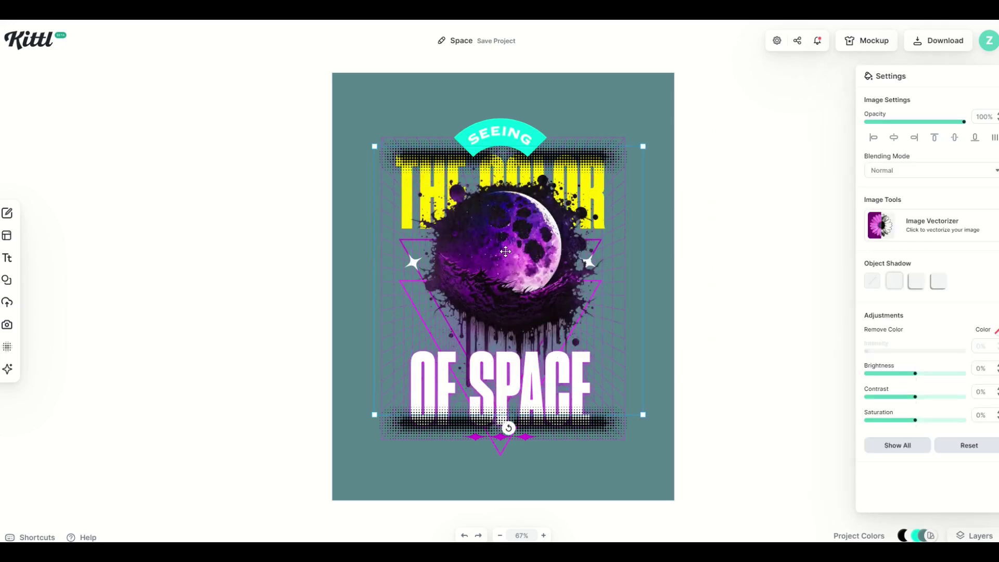
# Nudge the moon up slightly and stretch the red halftone band wider, centred on the artboard
pyautogui.moveTo(502, 257)
pyautogui.mouseDown()
pyautogui.moveTo(485, 242)
pyautogui.moveTo(500, 250)
pyautogui.mouseUp()
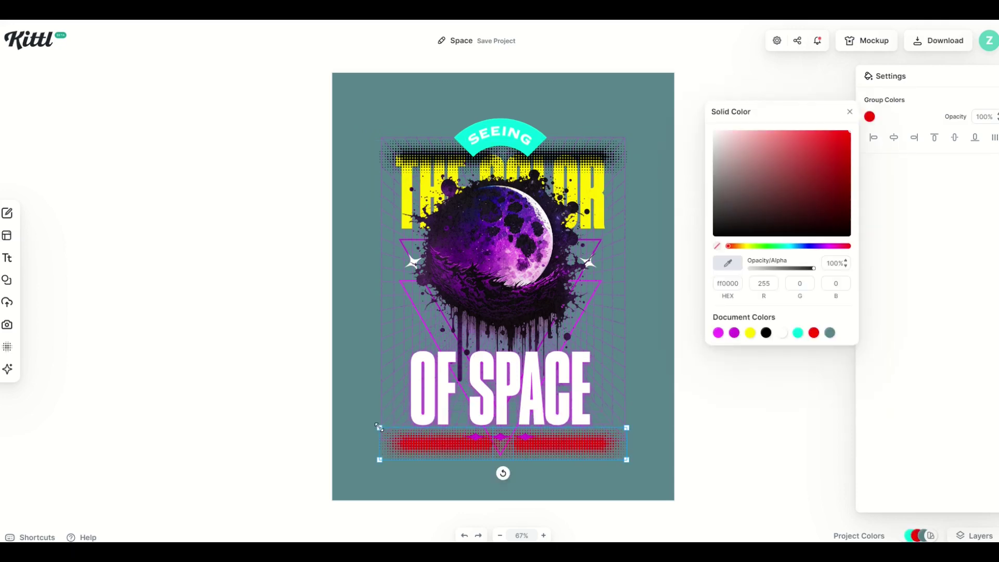
pyautogui.moveTo(380, 424); pyautogui.dragTo(271, 413)
pyautogui.moveTo(379, 432); pyautogui.dragTo(434, 433)
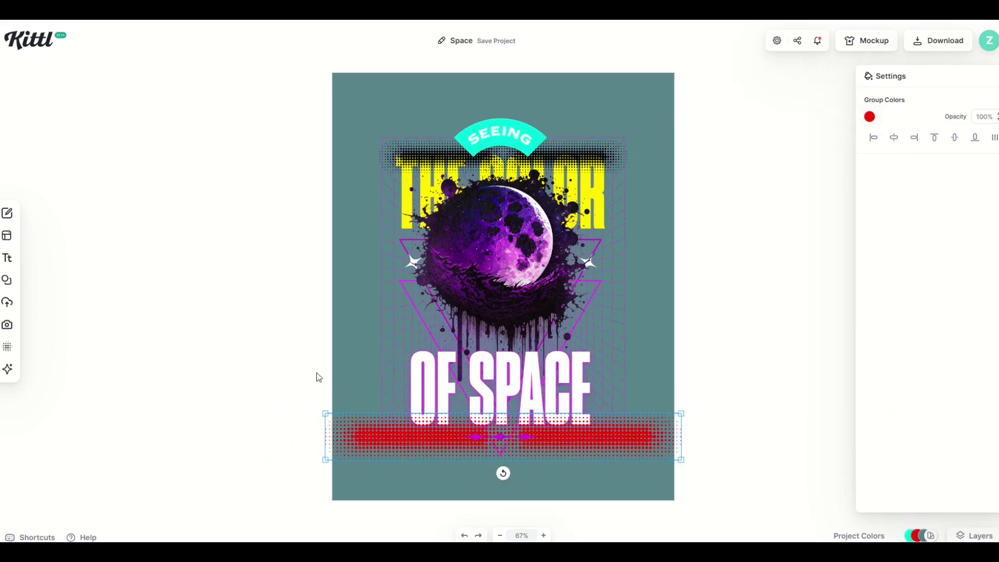
pyautogui.click(267, 345)
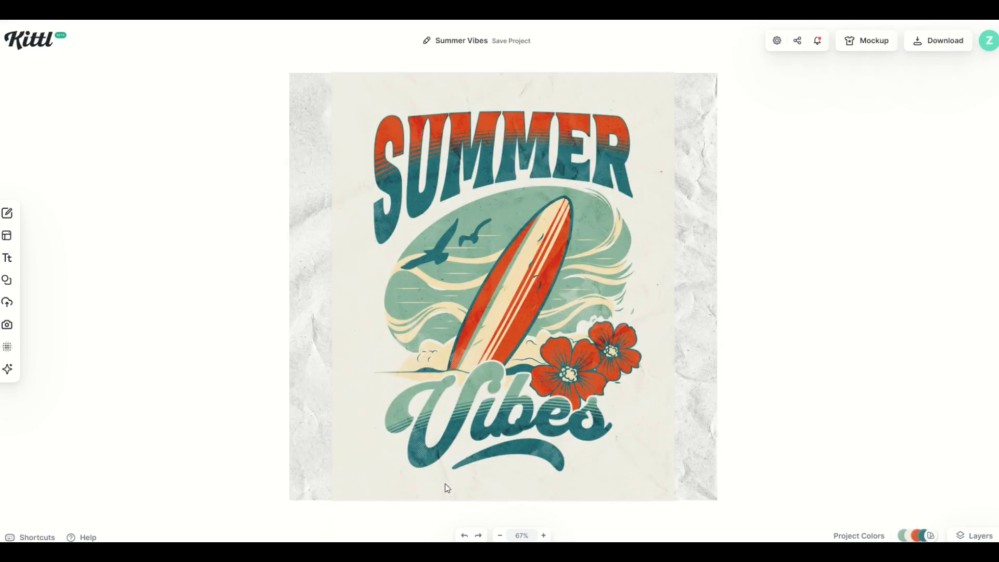
# Select the surfboard-and-wave illustration and delete it
pyautogui.click(495, 295)
pyautogui.moveTo(494, 294); pyautogui.dragTo(395, 304)
pyautogui.press('Delete')
pyautogui.moveTo(7, 242)
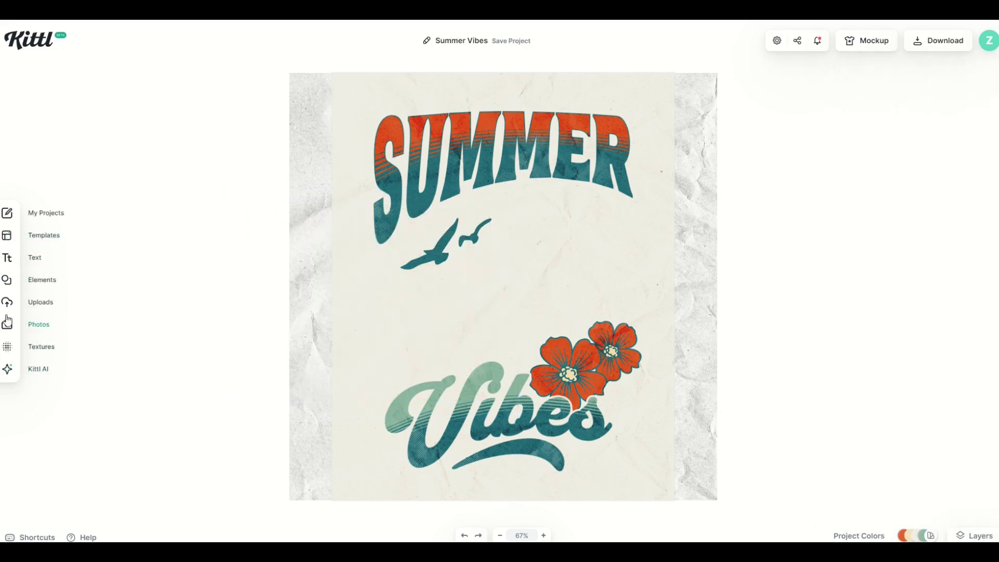
# Search elements for 'summer' and add an enlarged windsurfer sticker to the design
pyautogui.click(42, 285)
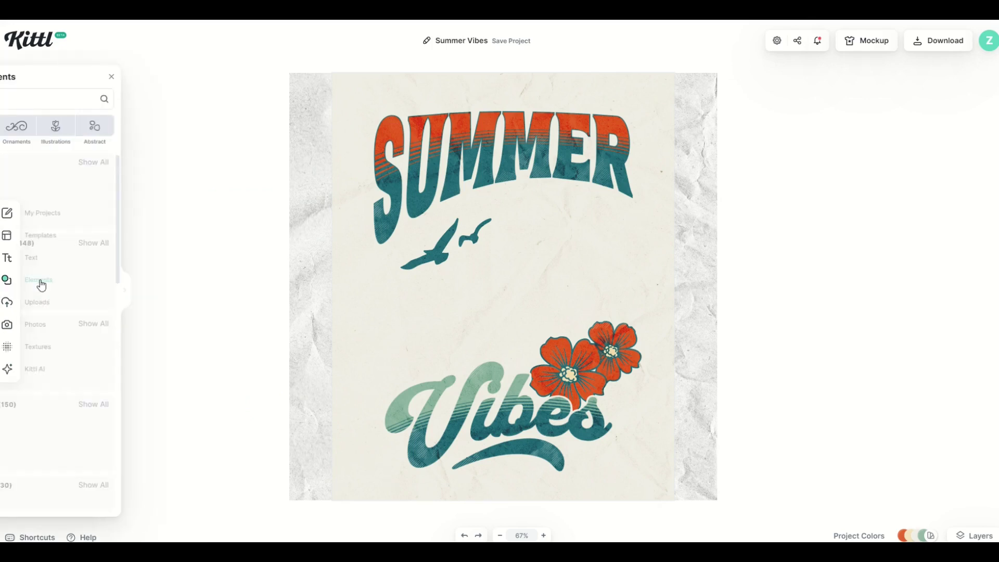
pyautogui.click(50, 99)
pyautogui.write('summer')
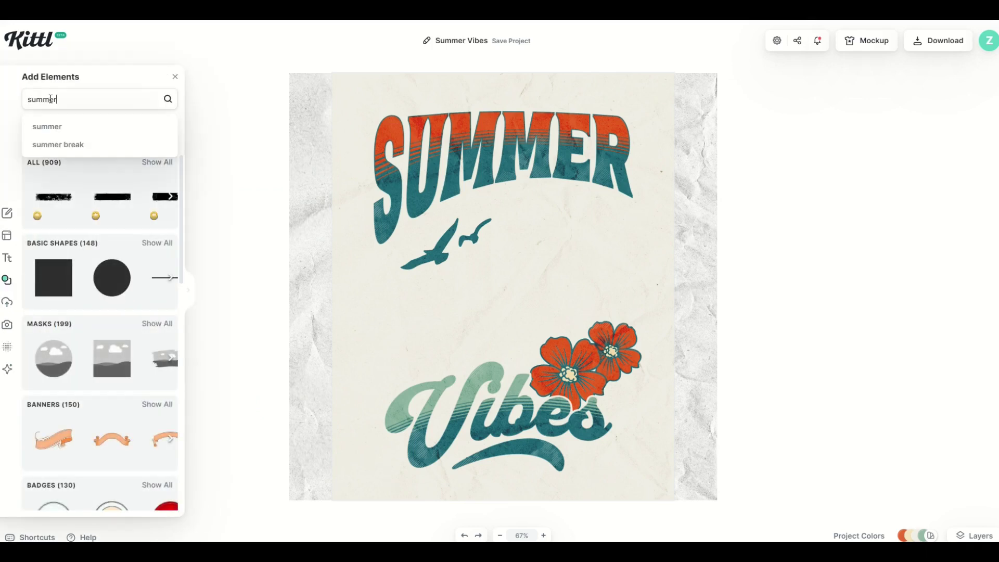
pyautogui.press('Return')
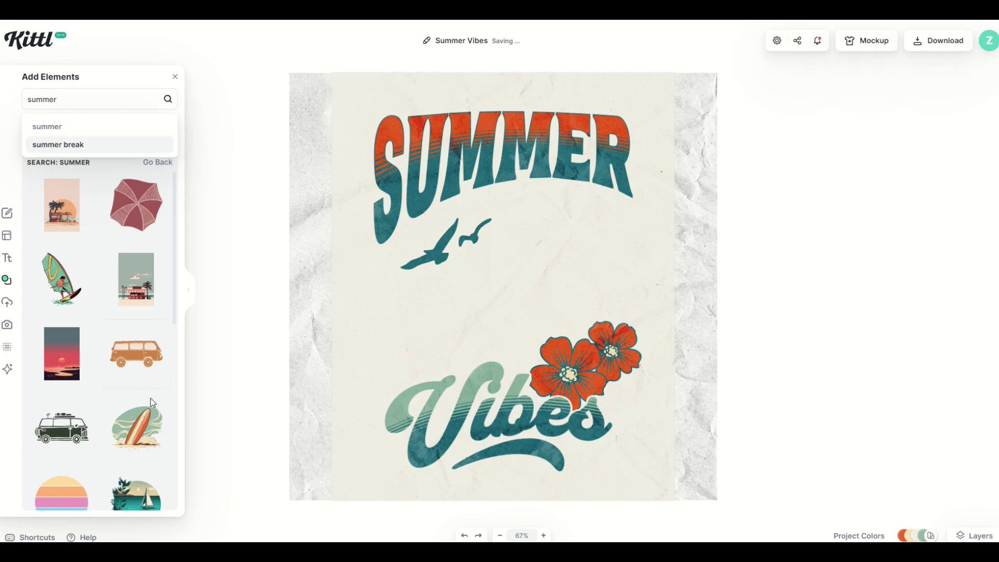
pyautogui.click(52, 284)
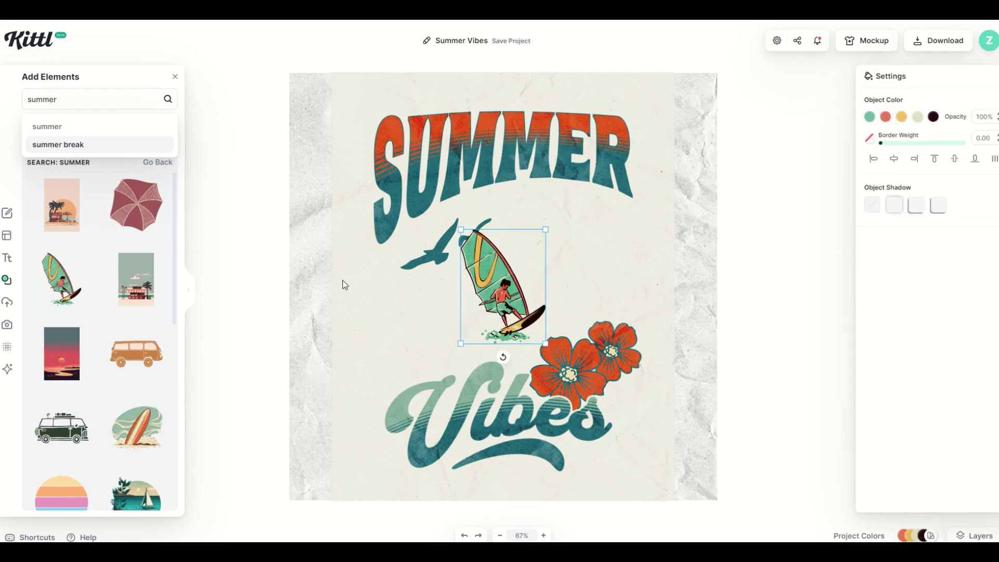
pyautogui.moveTo(460, 230); pyautogui.dragTo(479, 276)
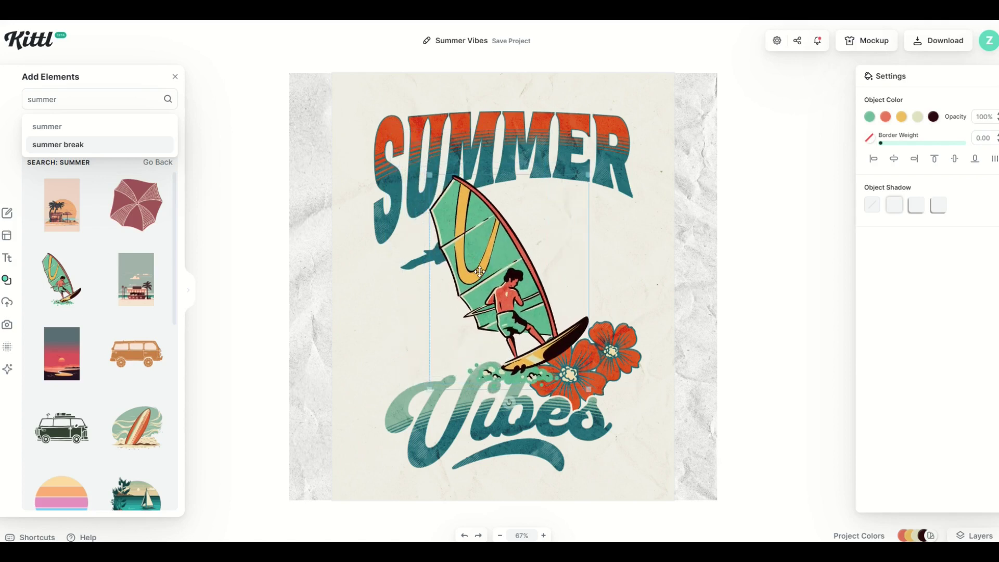
# Send the windsurfer behind all artwork and move it higher
pyautogui.rightClick(474, 240)
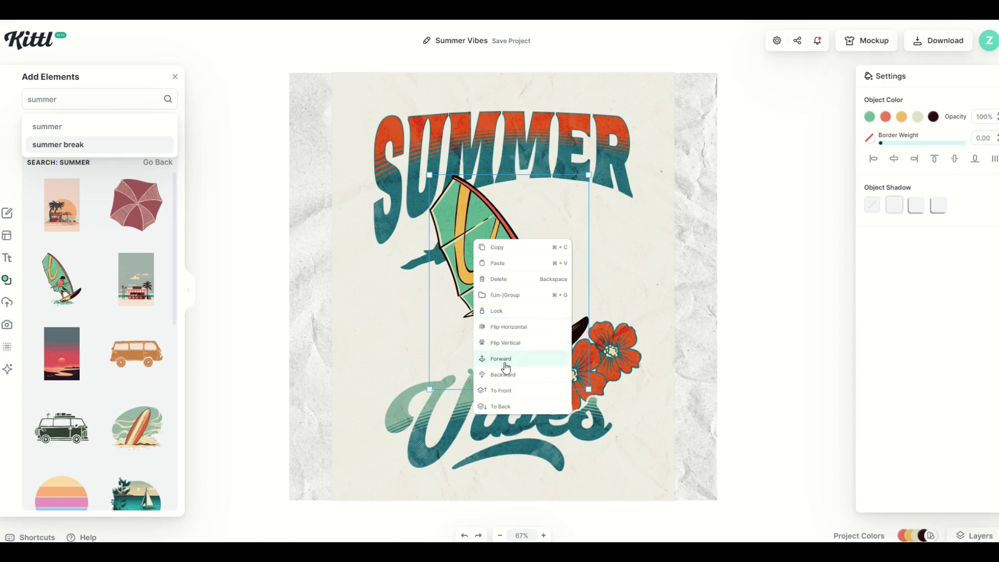
pyautogui.click(501, 406)
pyautogui.moveTo(495, 308); pyautogui.dragTo(513, 292)
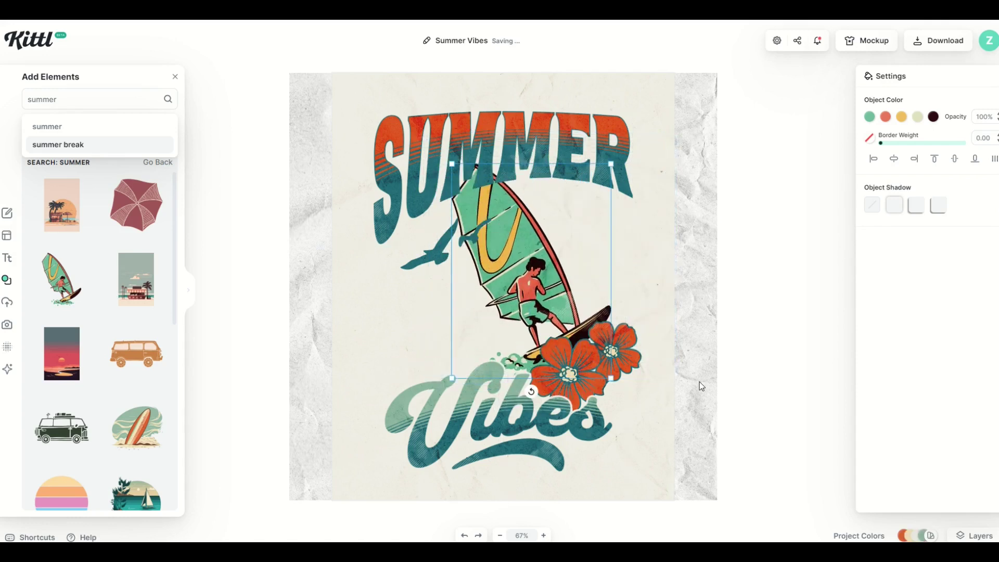
pyautogui.click(974, 536)
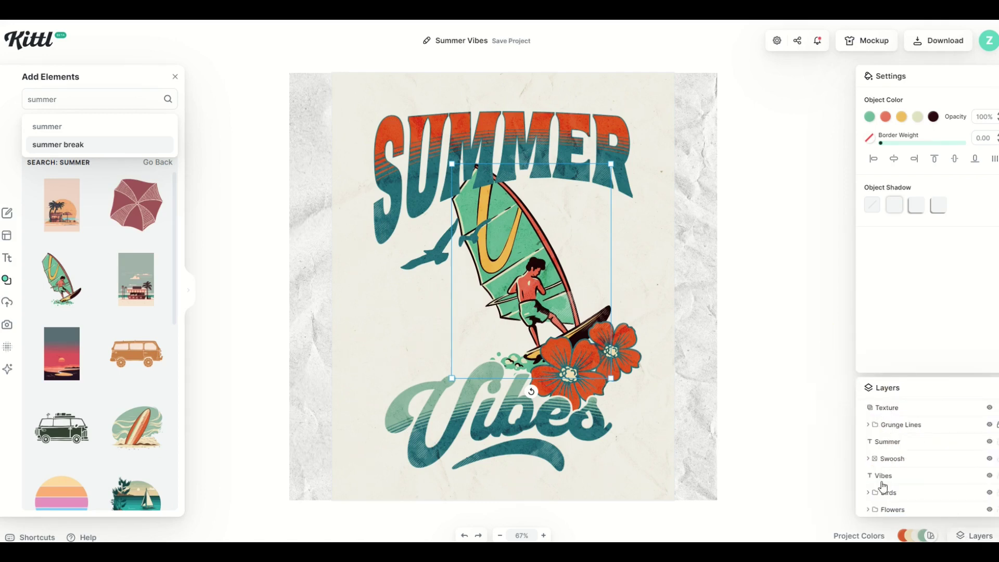
pyautogui.scroll(-2, 887, 486)
pyautogui.scroll(3, 890, 491)
# Bring the windsurfer in front of the flowers, then enlarge and position it
pyautogui.moveTo(509, 281); pyautogui.dragTo(519, 309)
pyautogui.rightClick(491, 269)
pyautogui.click(516, 420)
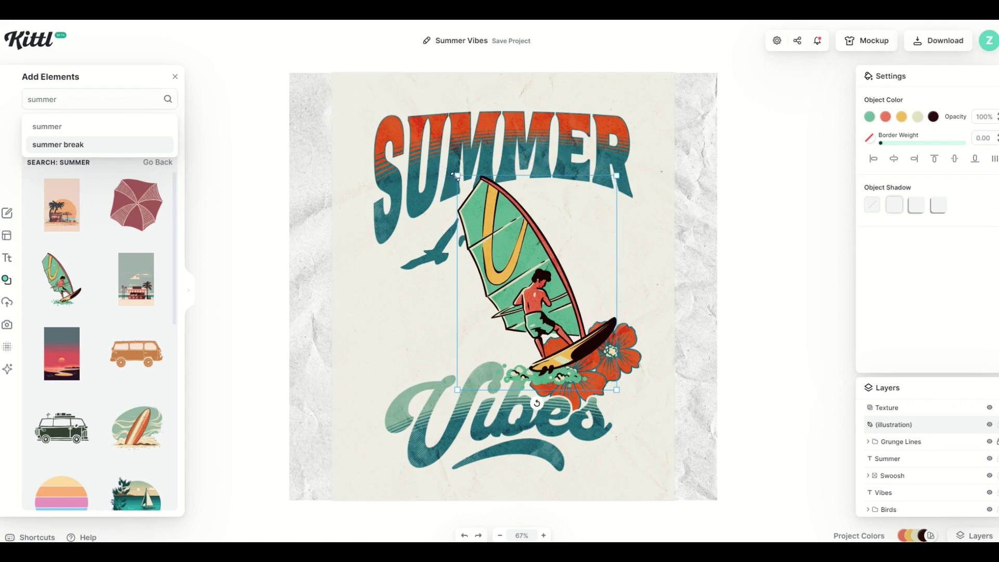
pyautogui.moveTo(455, 177); pyautogui.dragTo(437, 147)
pyautogui.moveTo(520, 270); pyautogui.dragTo(525, 278)
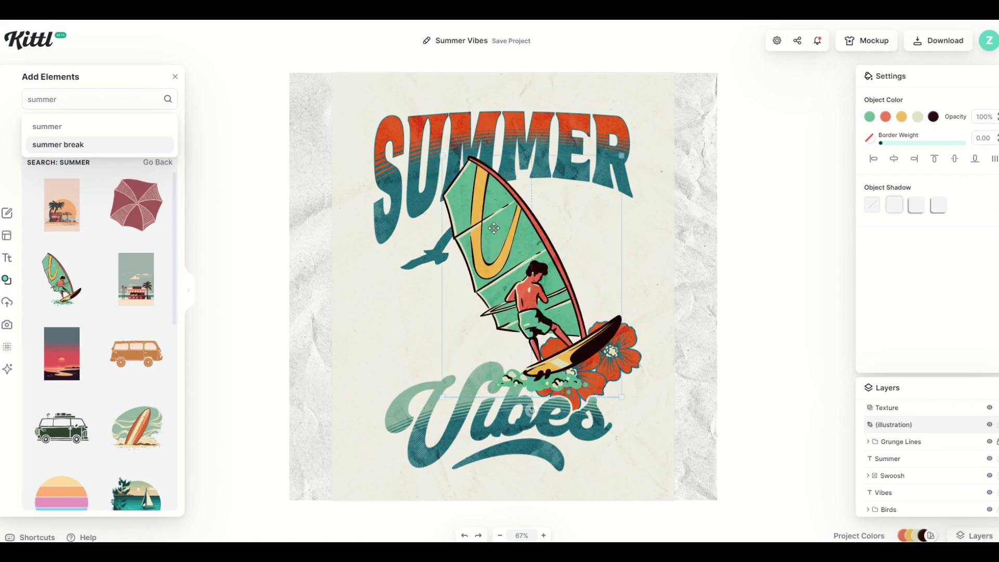
pyautogui.click(335, 288)
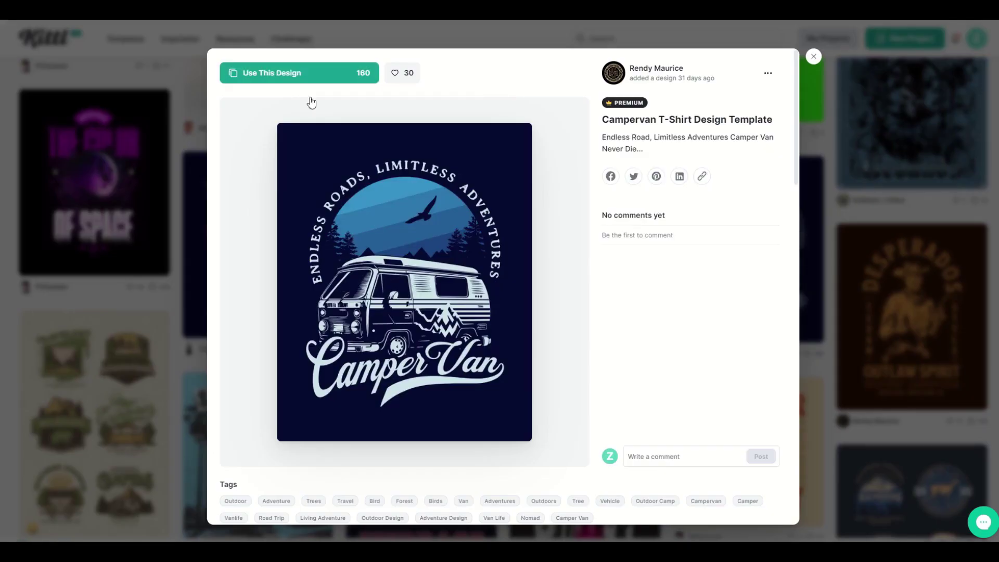
# Create a new project from the Campervan T-Shirt Design Template
pyautogui.click(290, 74)
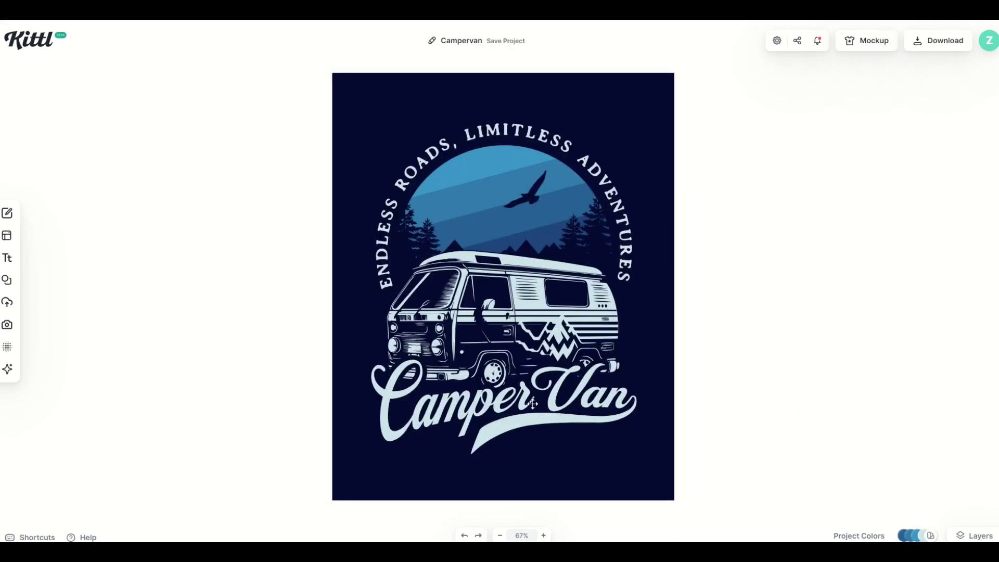
# Replace the Camper Van lettering with 'Toronto'
pyautogui.click(463, 405)
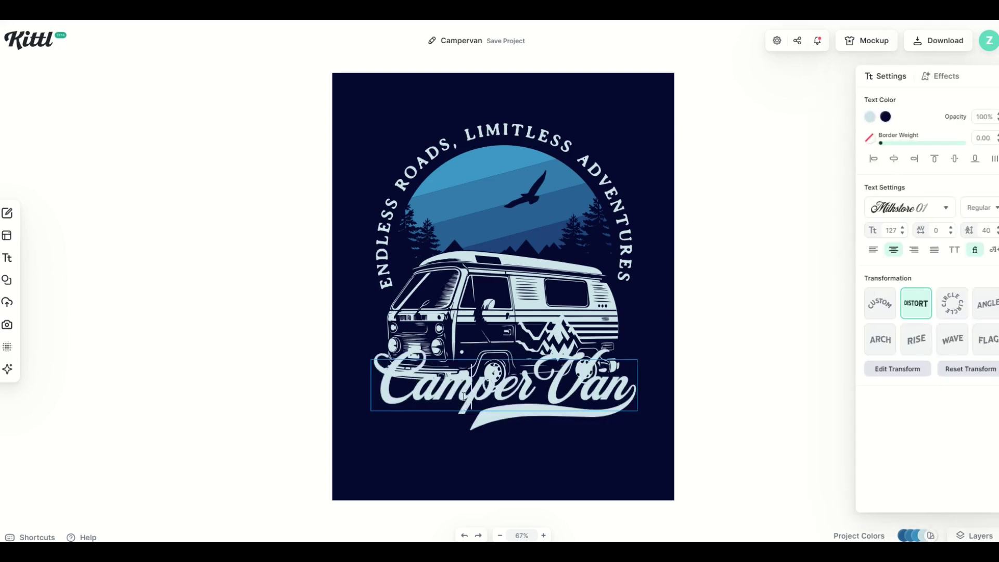
pyautogui.hotkey('ctrl', 'a')
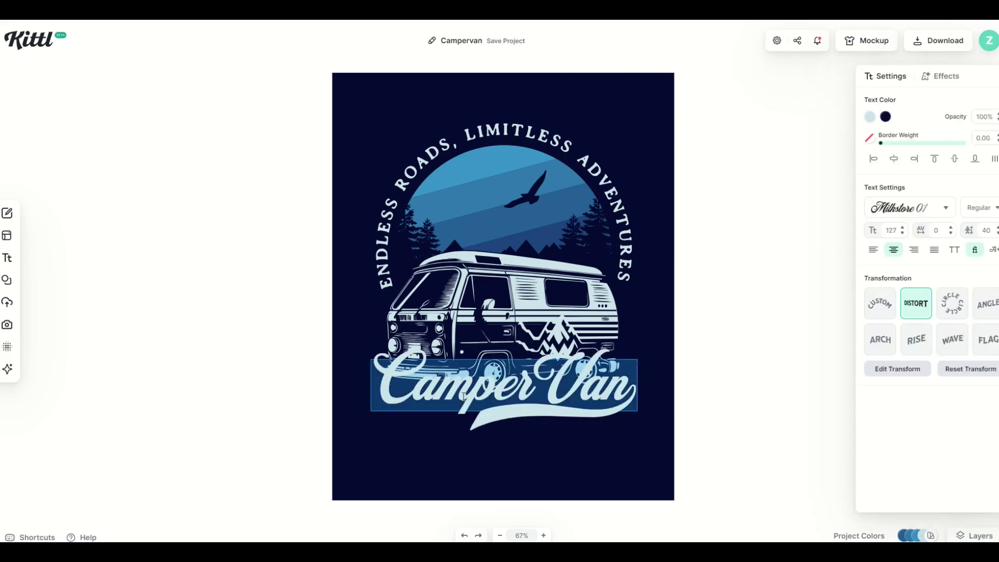
pyautogui.write('Toronto')
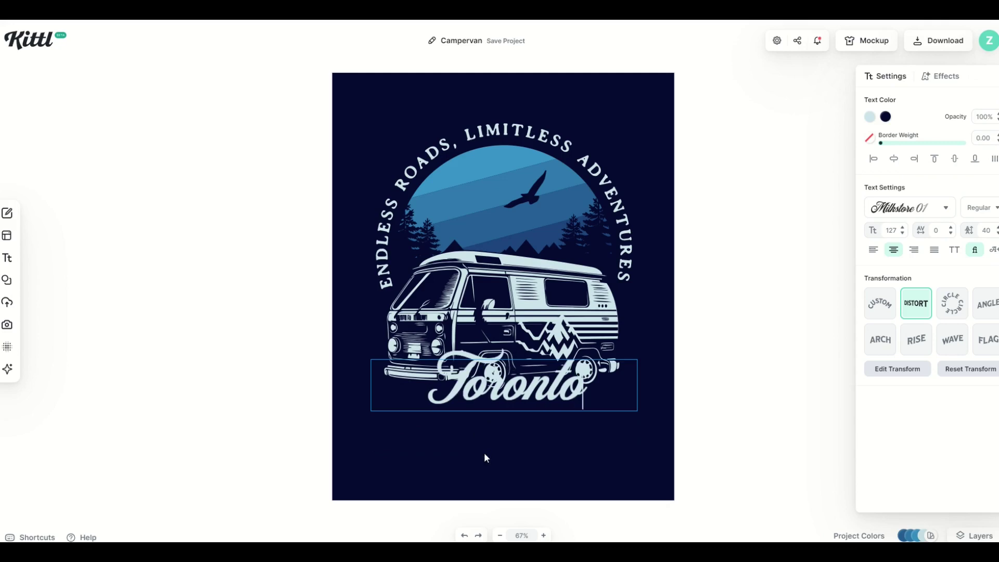
pyautogui.press('Escape')
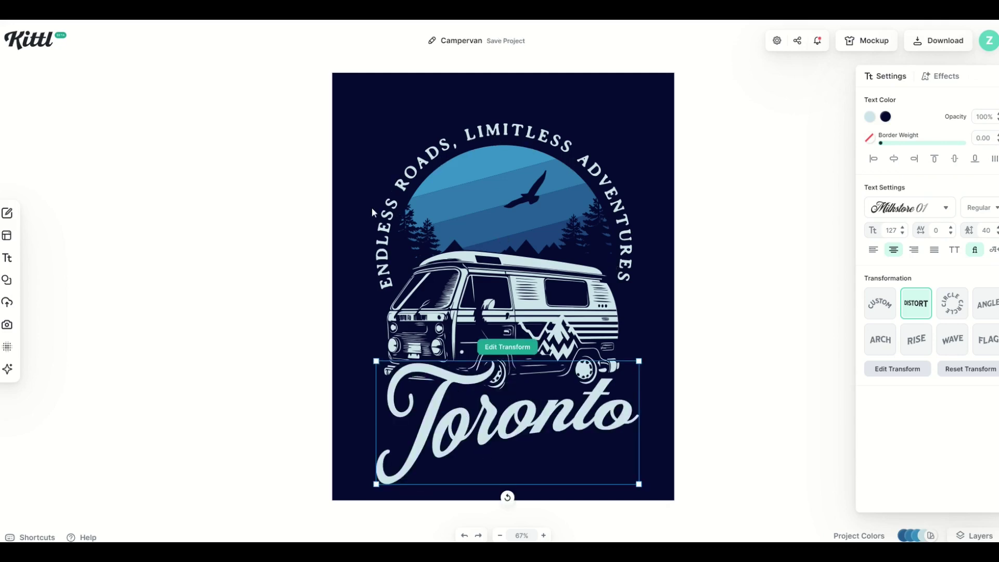
# Move the curved Endless Roads headline slightly up and right
pyautogui.click(398, 199)
pyautogui.moveTo(399, 197)
pyautogui.mouseDown()
pyautogui.moveTo(434, 169)
pyautogui.moveTo(402, 184)
pyautogui.mouseUp()
pyautogui.doubleClick(402, 185)
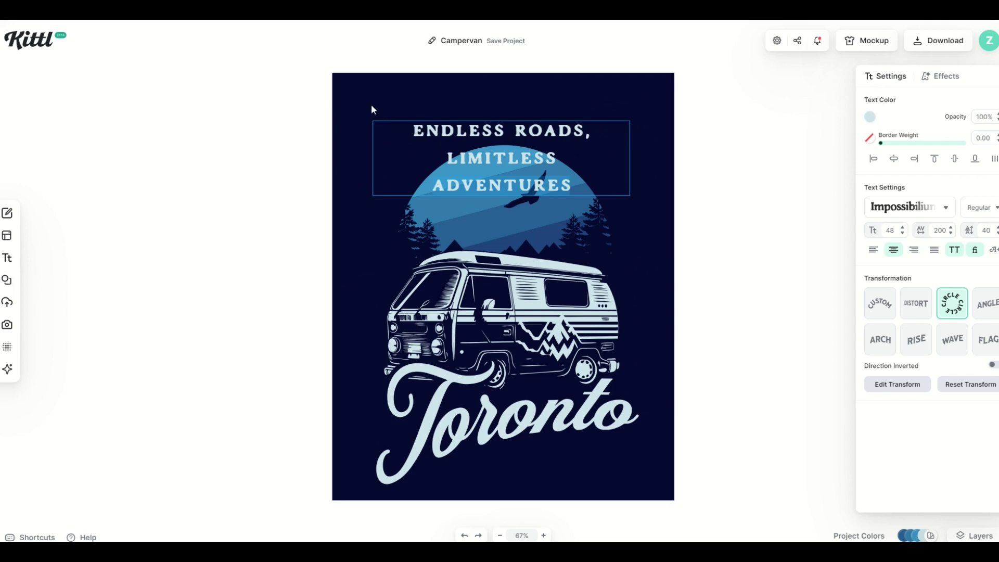
pyautogui.press('Escape')
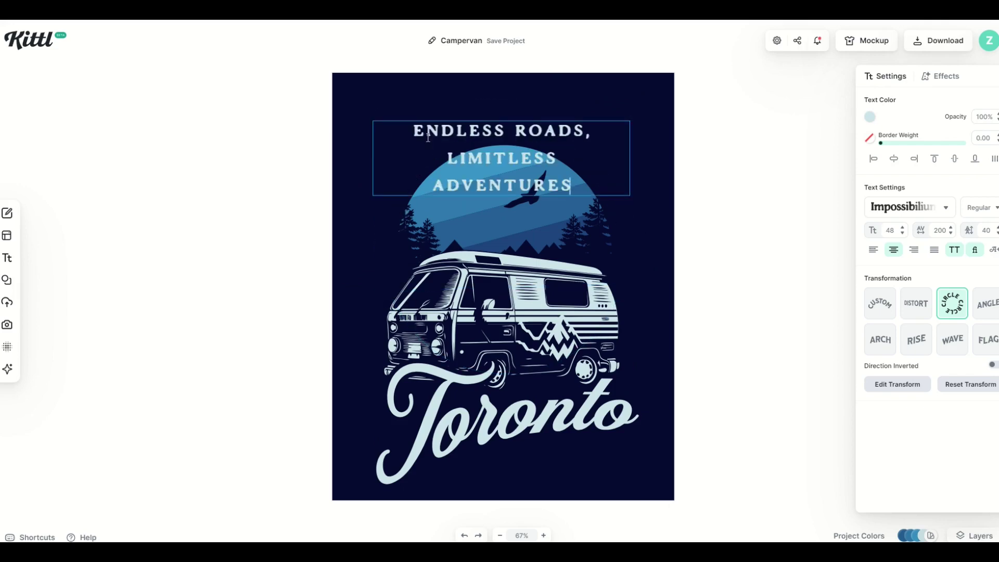
# Change the curved headline to 'CANADA ON THE ROAD' and enlarge it across the top
pyautogui.moveTo(428, 138); pyautogui.dragTo(607, 183)
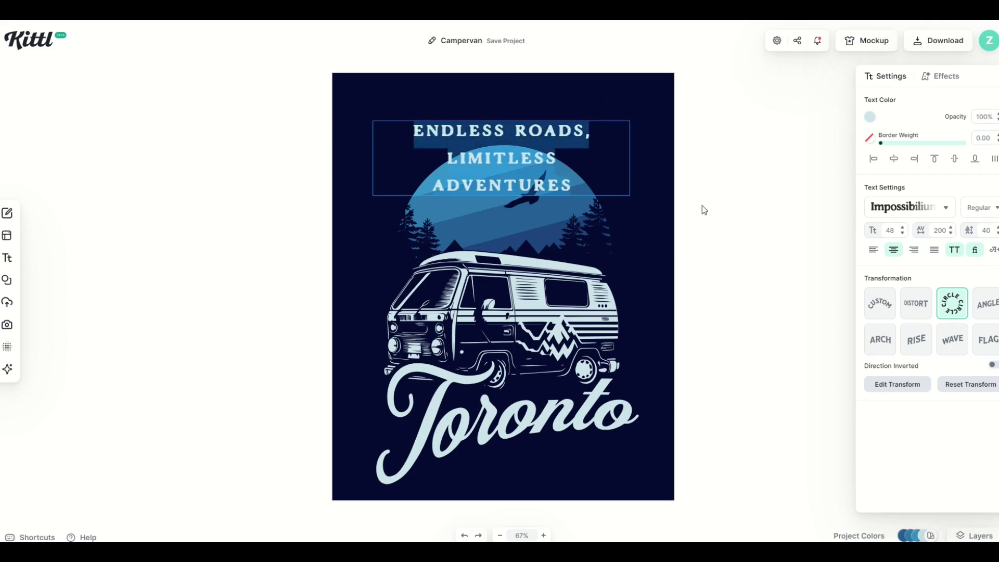
pyautogui.write('CANADA ON THE ROAD')
pyautogui.press('Escape')
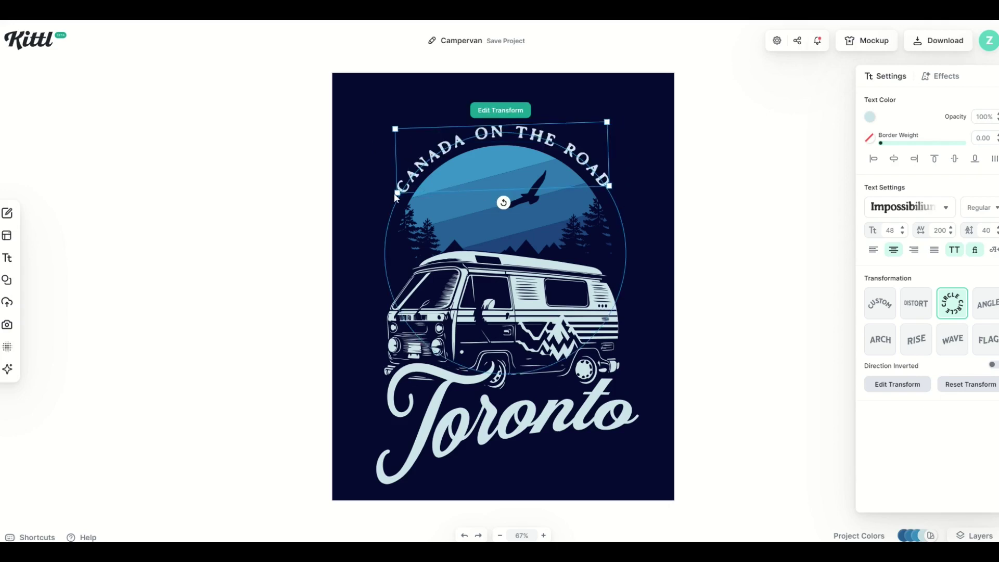
pyautogui.moveTo(394, 194); pyautogui.dragTo(341, 218)
pyautogui.moveTo(390, 165)
pyautogui.mouseDown()
pyautogui.moveTo(401, 160)
pyautogui.moveTo(398, 167)
pyautogui.mouseUp()
pyautogui.click(396, 172)
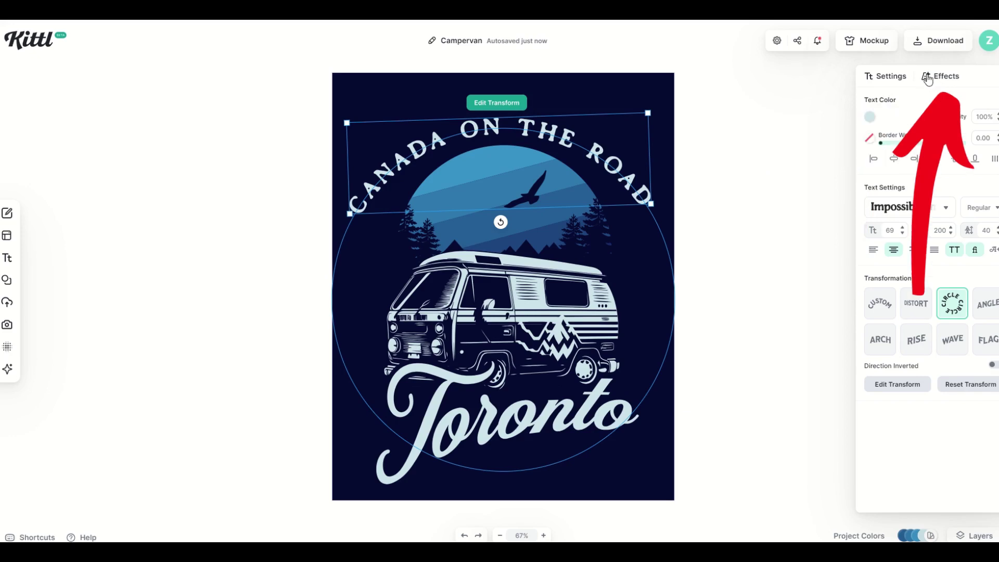
# Give CANADA ON THE ROAD a 3D shadow at -180°, a thicker outline and Fading Color Cut
pyautogui.click(931, 84)
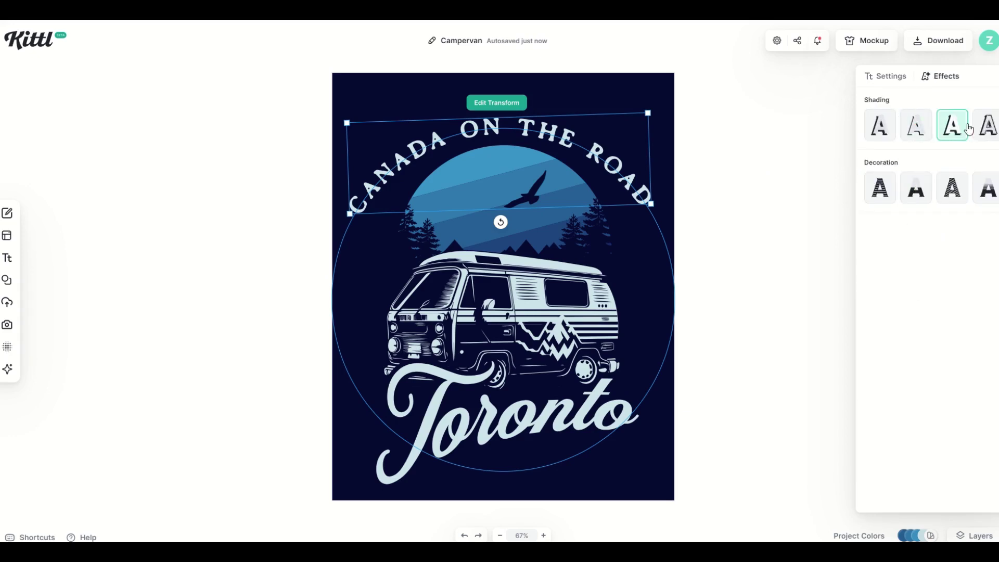
pyautogui.click(987, 126)
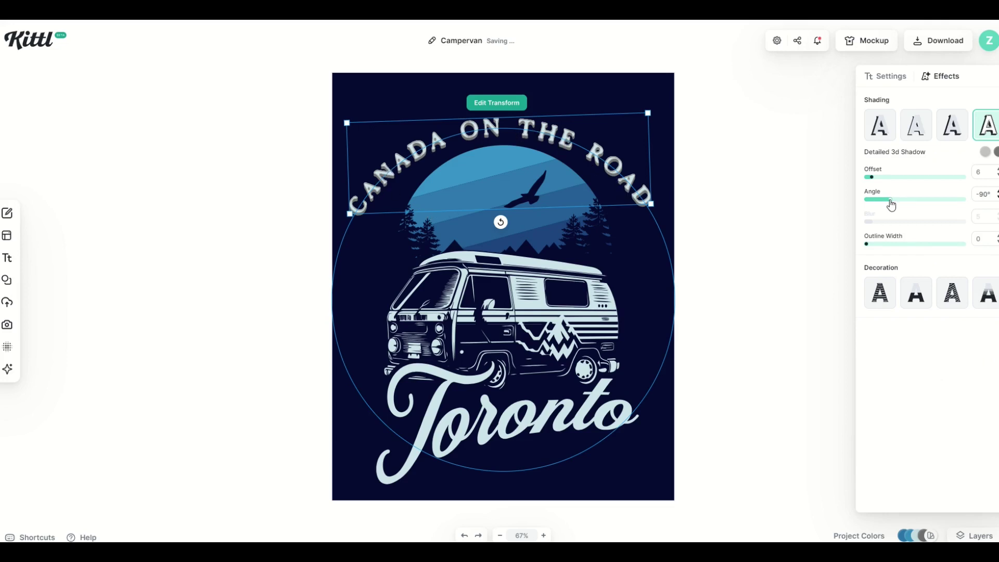
pyautogui.moveTo(866, 207); pyautogui.dragTo(850, 209)
pyautogui.moveTo(868, 249)
pyautogui.mouseDown()
pyautogui.moveTo(959, 251)
pyautogui.moveTo(885, 251)
pyautogui.mouseUp()
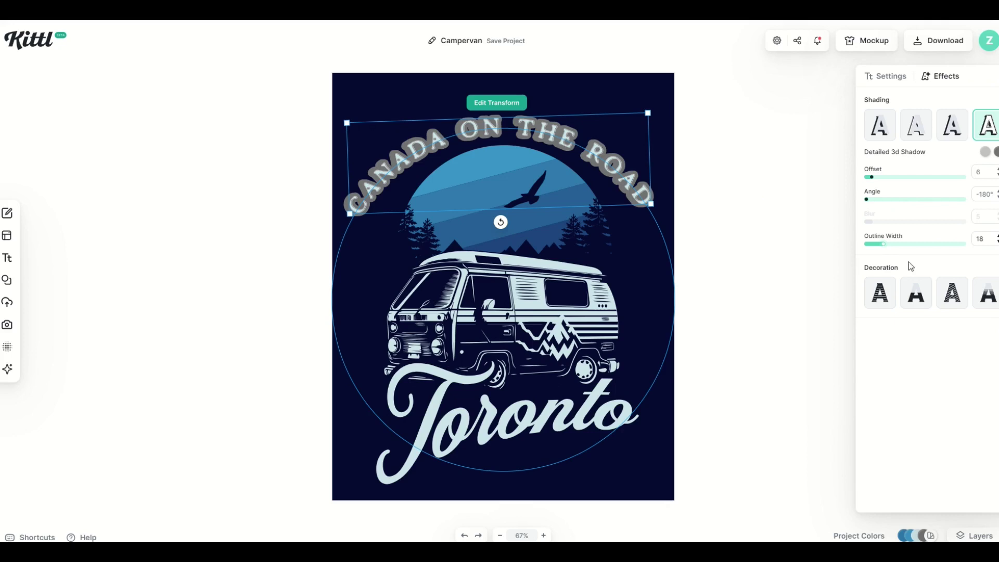
pyautogui.click(986, 294)
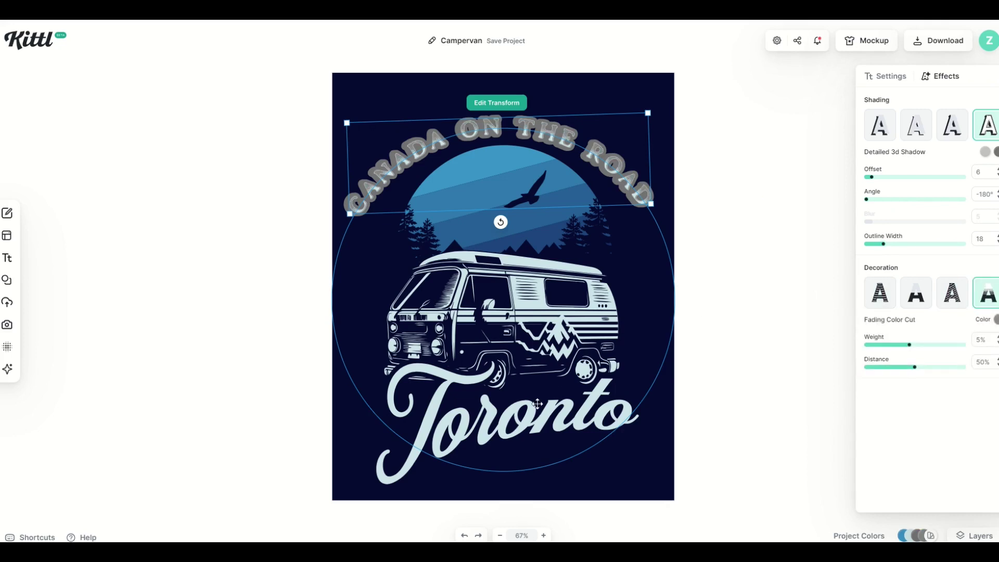
# Set the Toronto text in the BBBouquet typeface
pyautogui.click(524, 419)
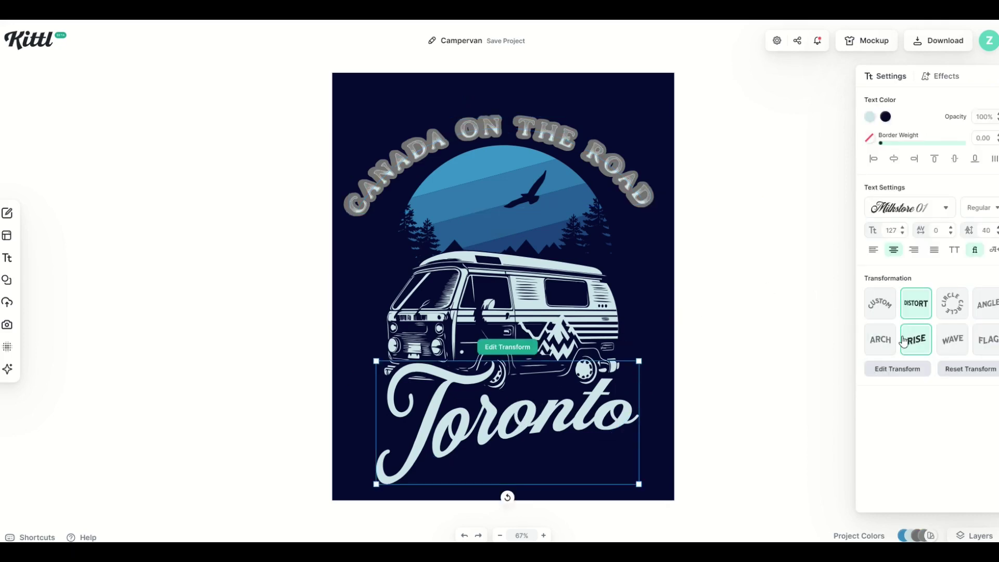
pyautogui.click(883, 212)
pyautogui.click(762, 192)
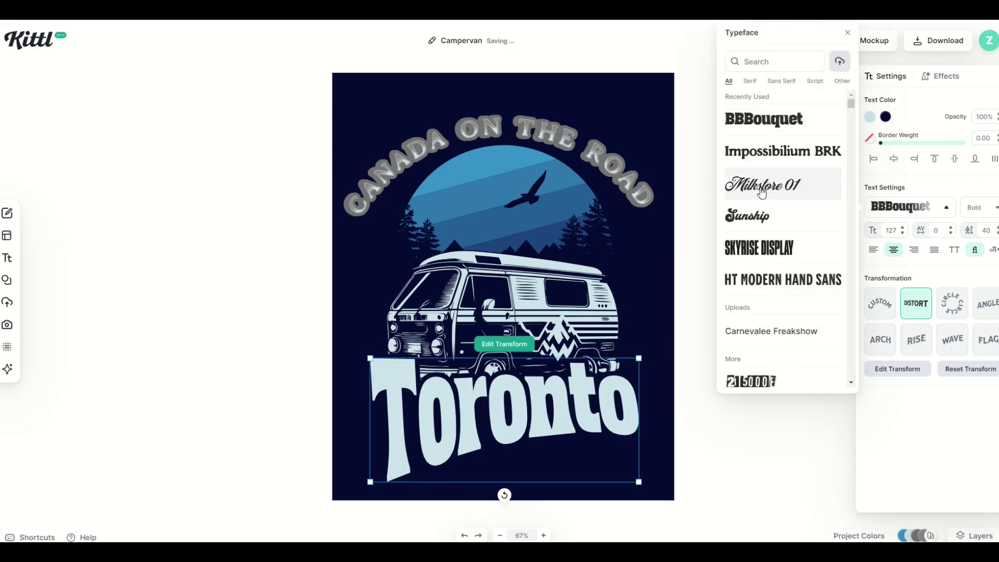
pyautogui.click(277, 209)
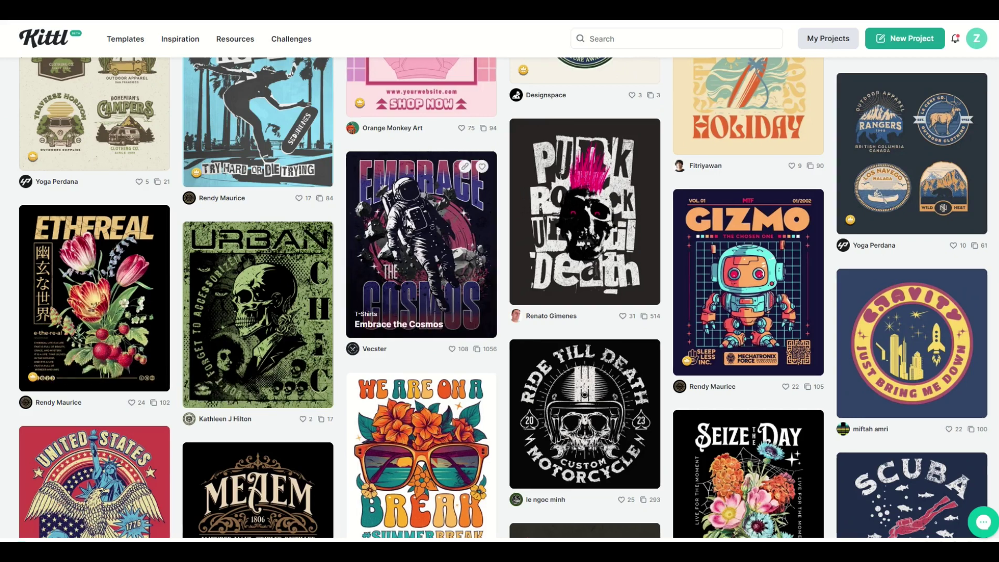
# Open the Embrace the Cosmos template card and choose Use This Design to edit it
pyautogui.click(364, 204)
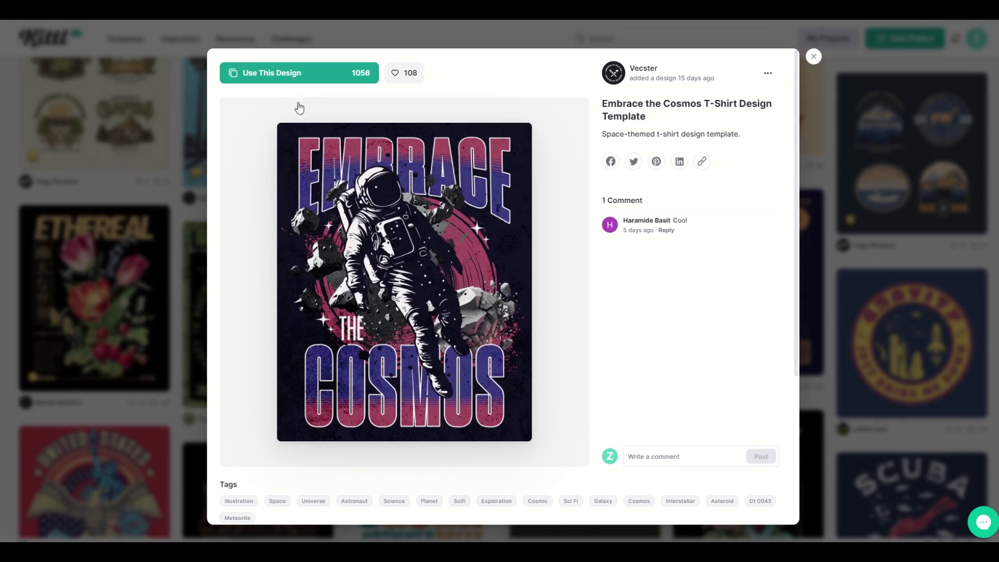
pyautogui.click(290, 78)
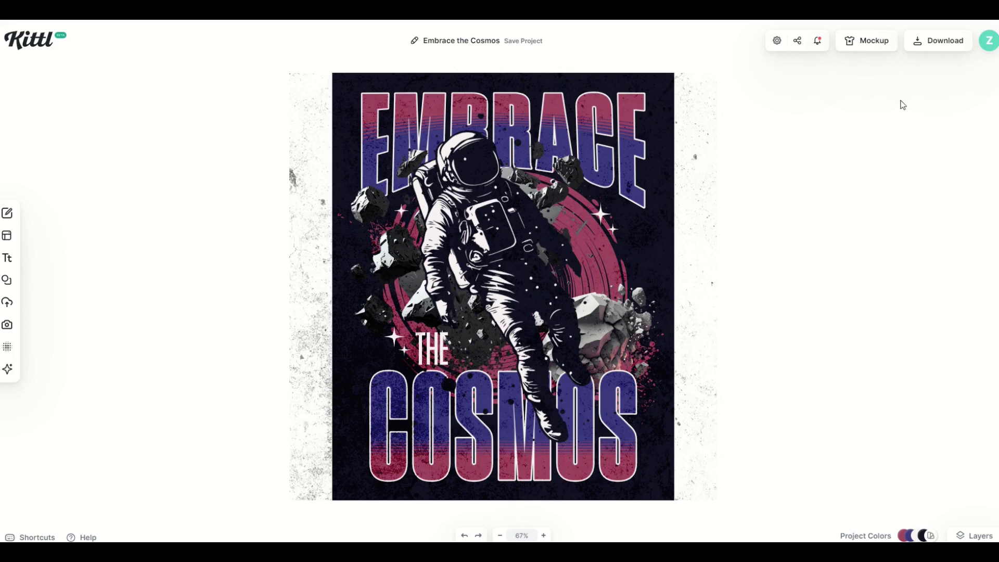
# Set the download size unit to px and the width to 4500, giving 5625 height
pyautogui.click(930, 42)
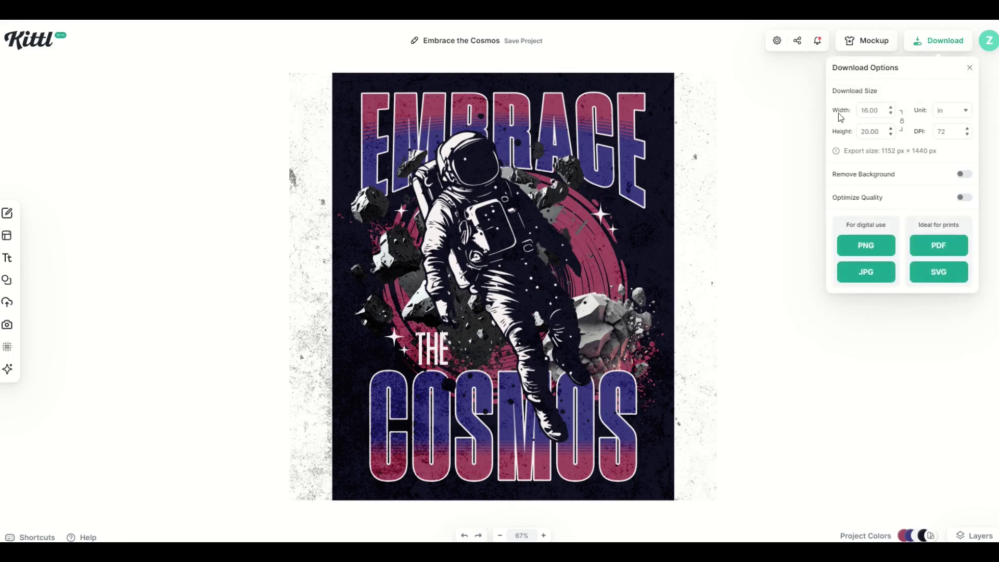
pyautogui.click(944, 115)
pyautogui.click(944, 156)
pyautogui.doubleClick(868, 110)
pyautogui.write('4500')
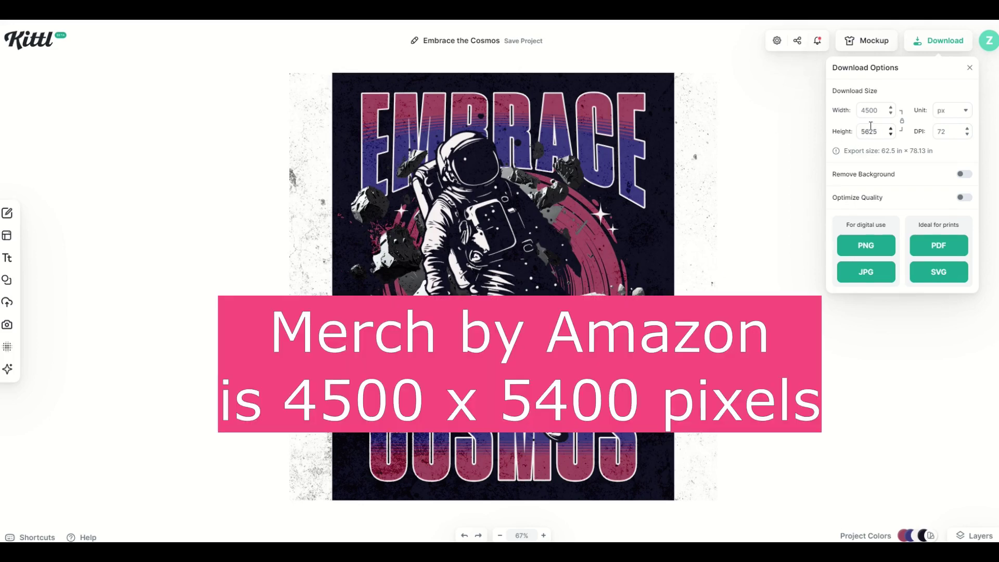
# Close the download panel, select all Cosmos elements with Ctrl+A and copy them
pyautogui.press('Escape')
pyautogui.click(484, 298)
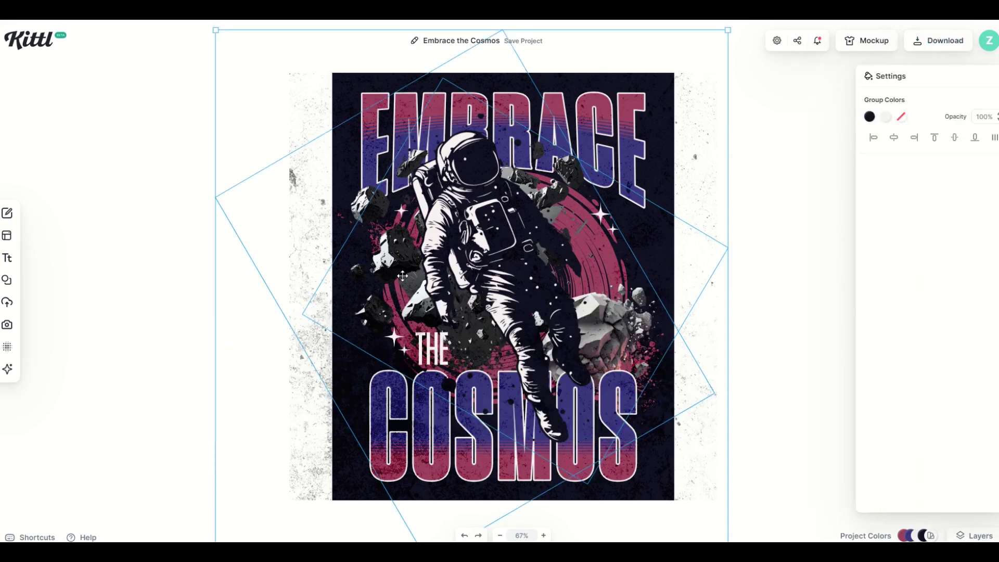
pyautogui.hotkey('ctrl', 'a')
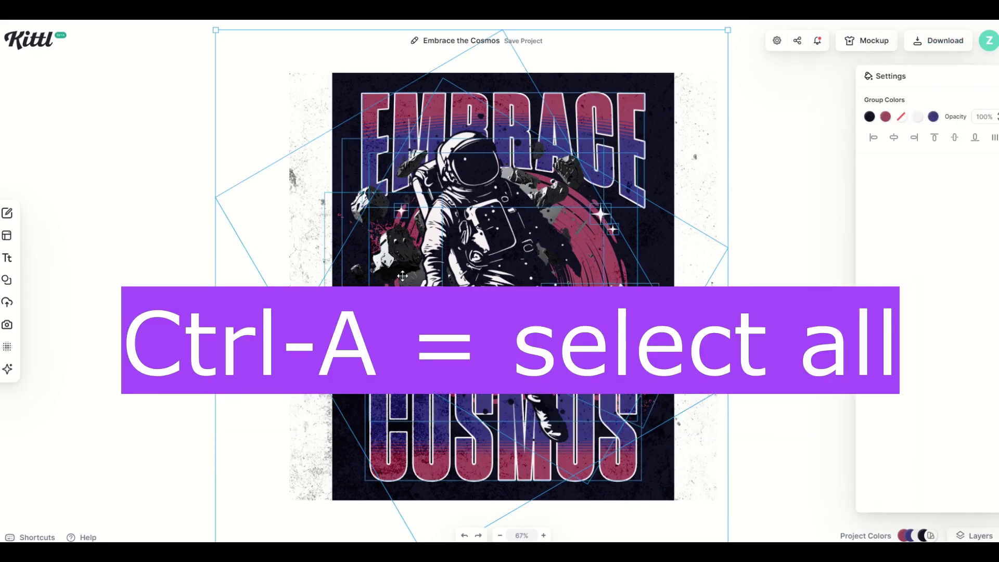
pyautogui.rightClick(427, 167)
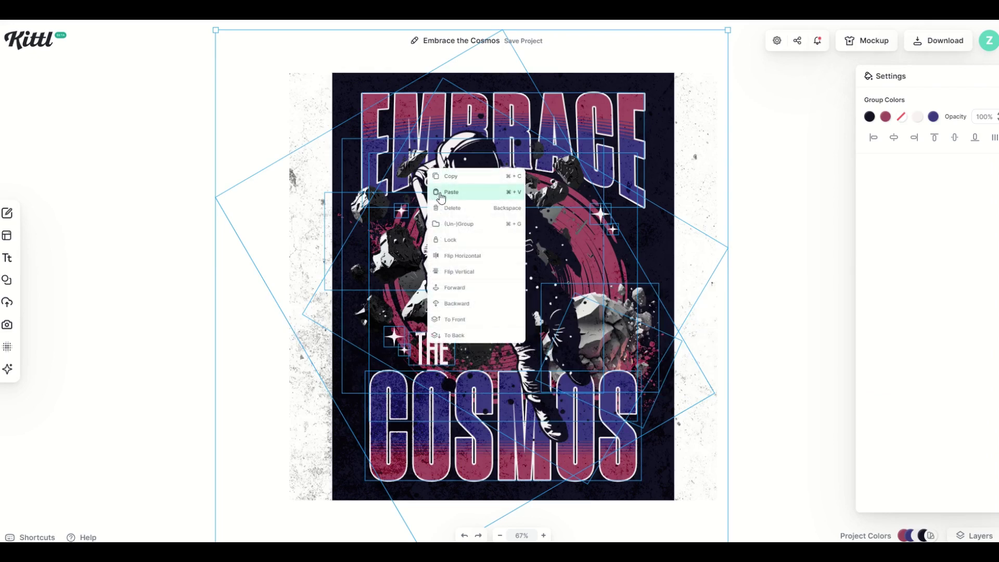
pyautogui.click(445, 177)
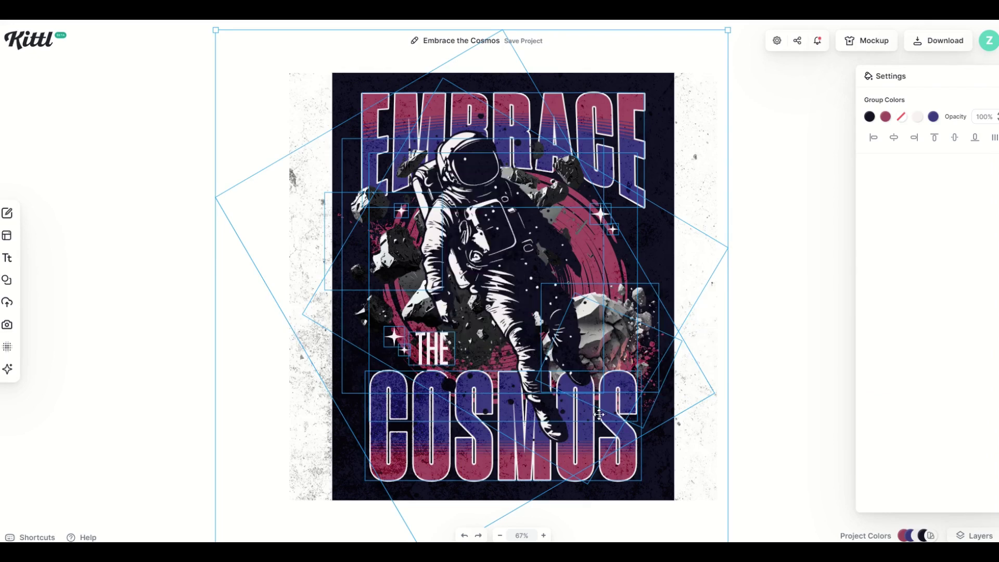
# Go back to the Kittl home page and confirm leaving the editor
pyautogui.click(29, 50)
pyautogui.click(554, 71)
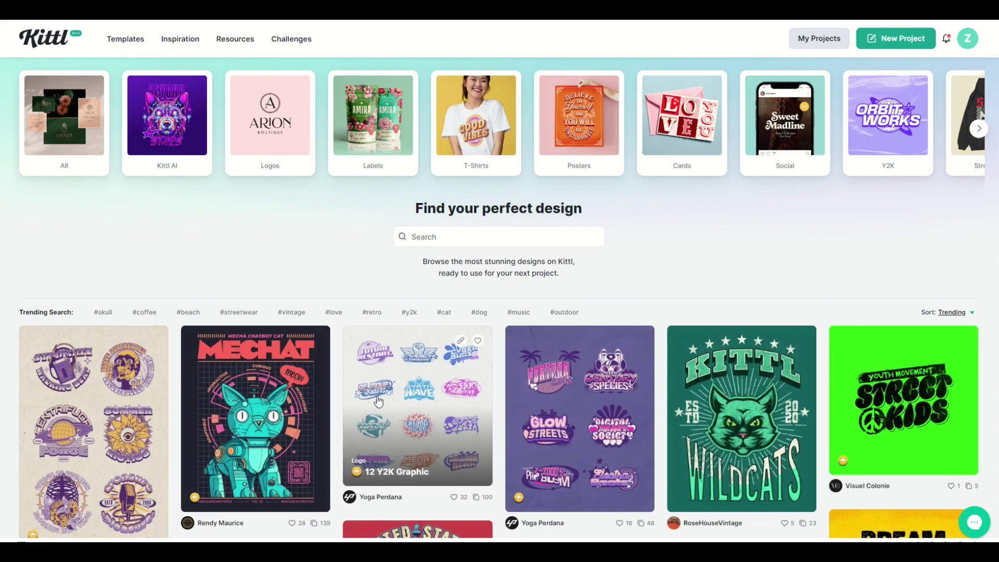
# Create a new project with a 4500 × 5400 px artboard
pyautogui.click(903, 41)
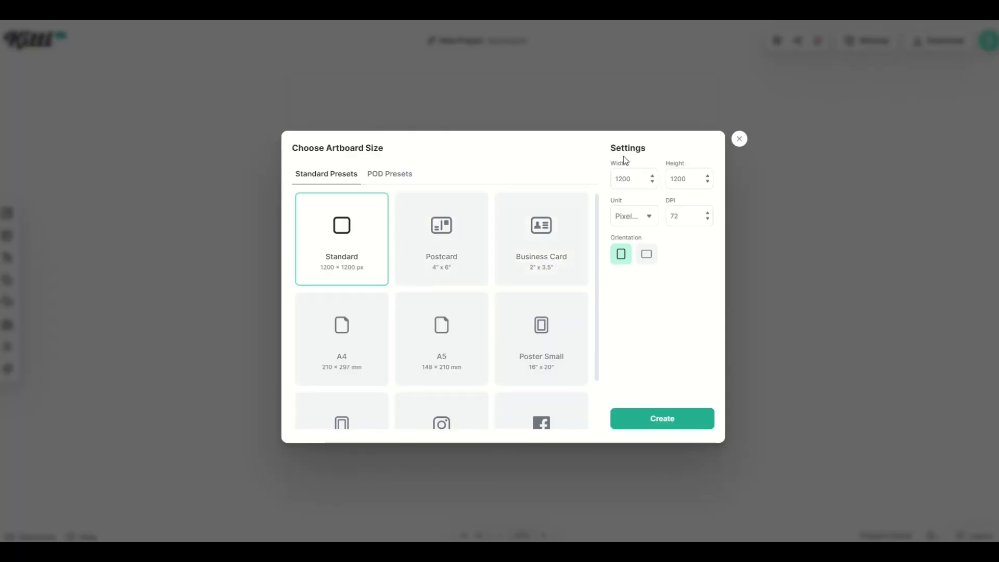
pyautogui.doubleClick(629, 179)
pyautogui.write('4500')
pyautogui.press('Tab')
pyautogui.write('5')
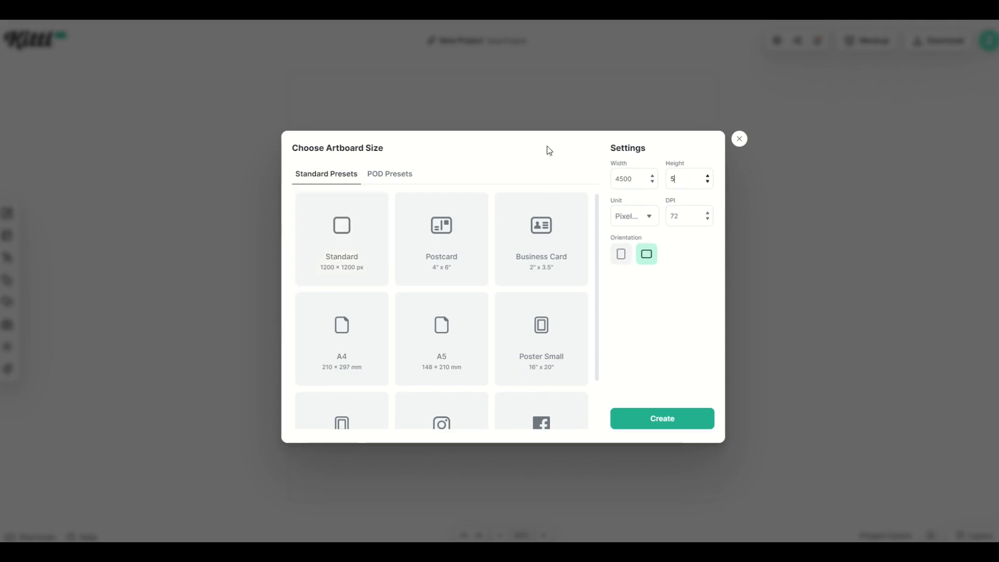
pyautogui.write('400')
pyautogui.press('Tab')
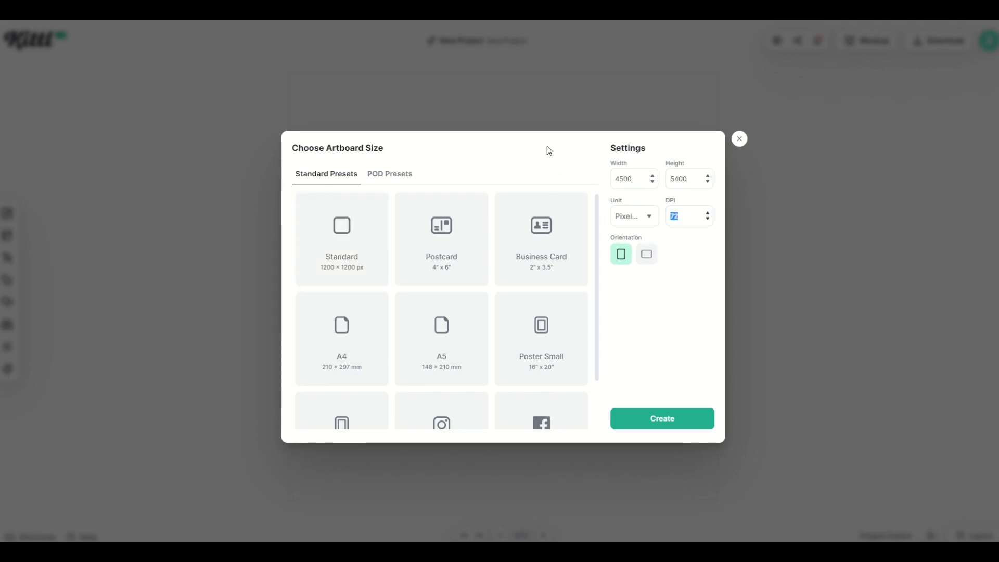
pyautogui.click(644, 418)
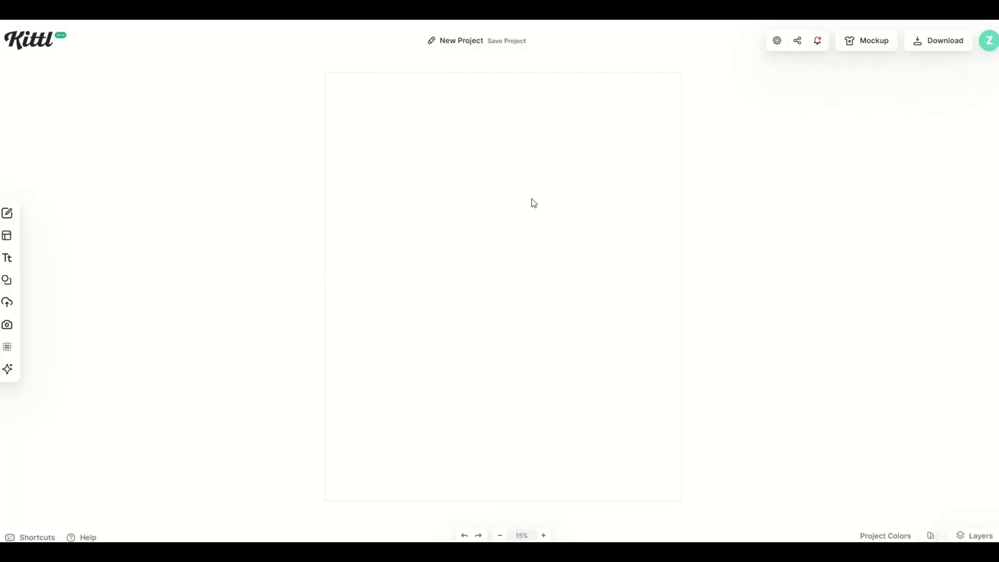
# Paste the copied Cosmos design onto the blank artboard, enlarge it and shift it right and down
pyautogui.click(517, 174)
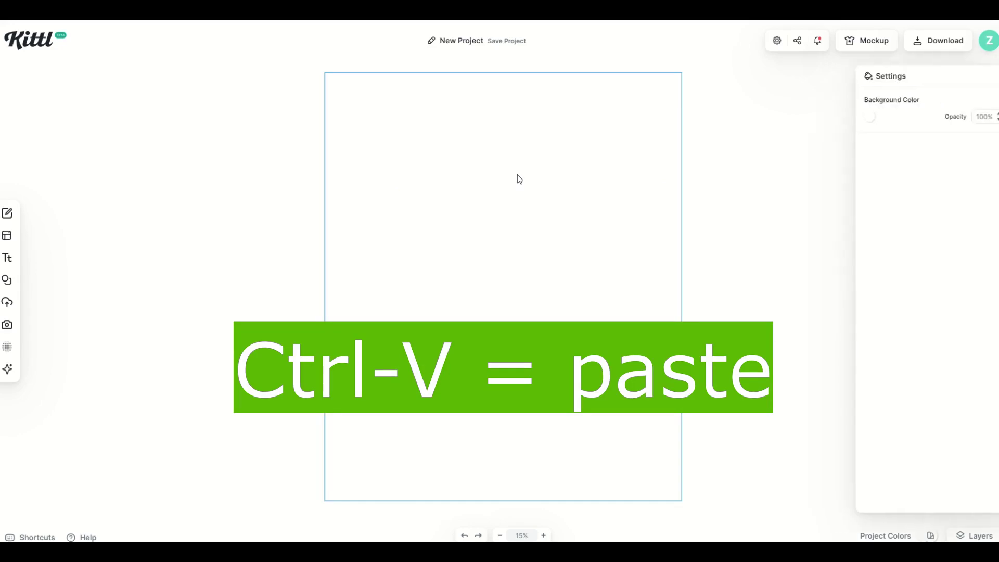
pyautogui.hotkey('ctrl', 'v')
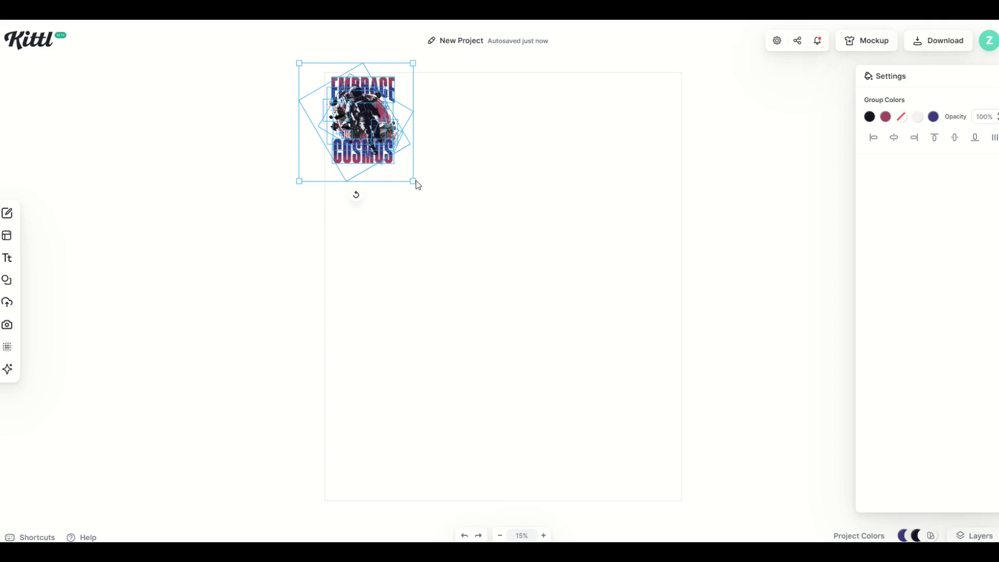
pyautogui.moveTo(413, 181); pyautogui.dragTo(682, 460)
pyautogui.moveTo(531, 245); pyautogui.dragTo(544, 262)
# Change the artboard background colour to black
pyautogui.click(737, 118)
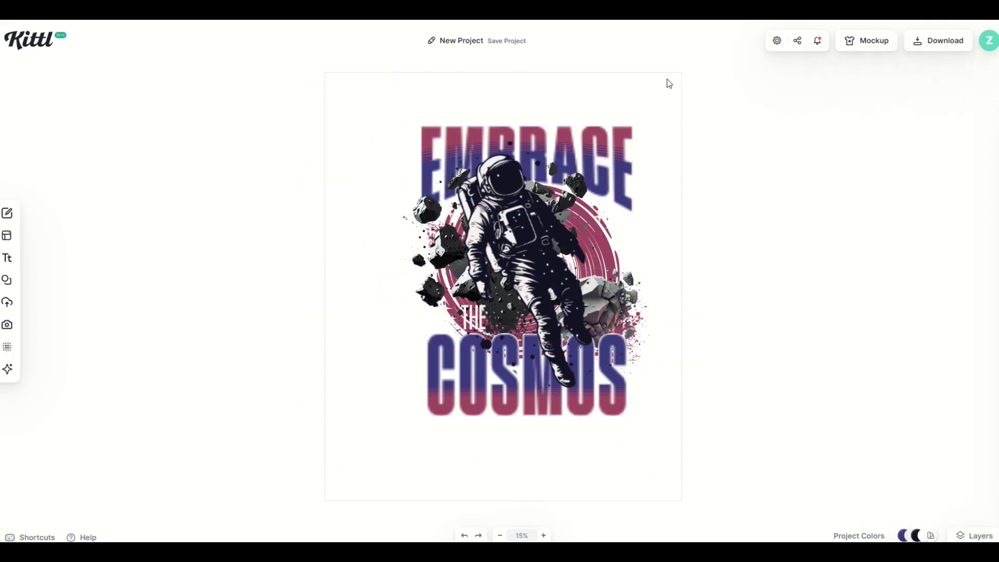
pyautogui.click(667, 82)
pyautogui.click(868, 120)
pyautogui.moveTo(811, 156); pyautogui.dragTo(655, 250)
pyautogui.click(265, 297)
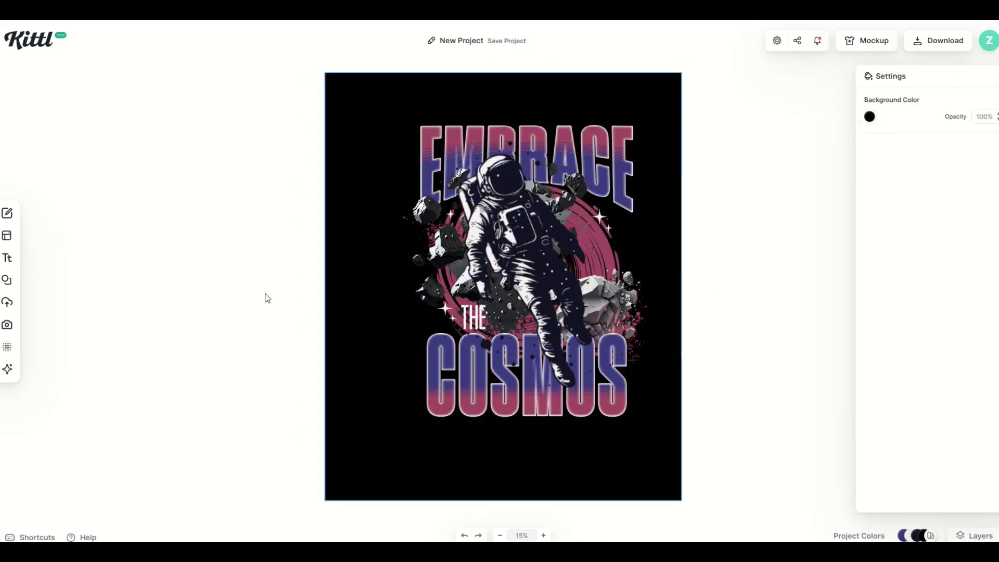
# Move the Cosmos design group up-left, enlarge it to fill the artboard and recentre it
pyautogui.click(413, 295)
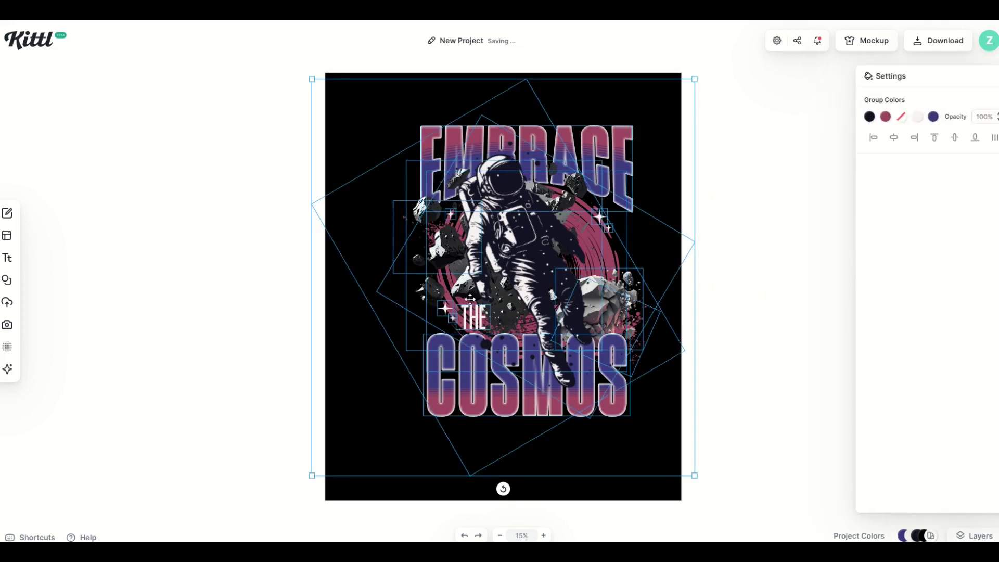
pyautogui.moveTo(466, 285); pyautogui.dragTo(405, 255)
pyautogui.moveTo(633, 444); pyautogui.dragTo(717, 536)
pyautogui.moveTo(516, 271); pyautogui.dragTo(504, 273)
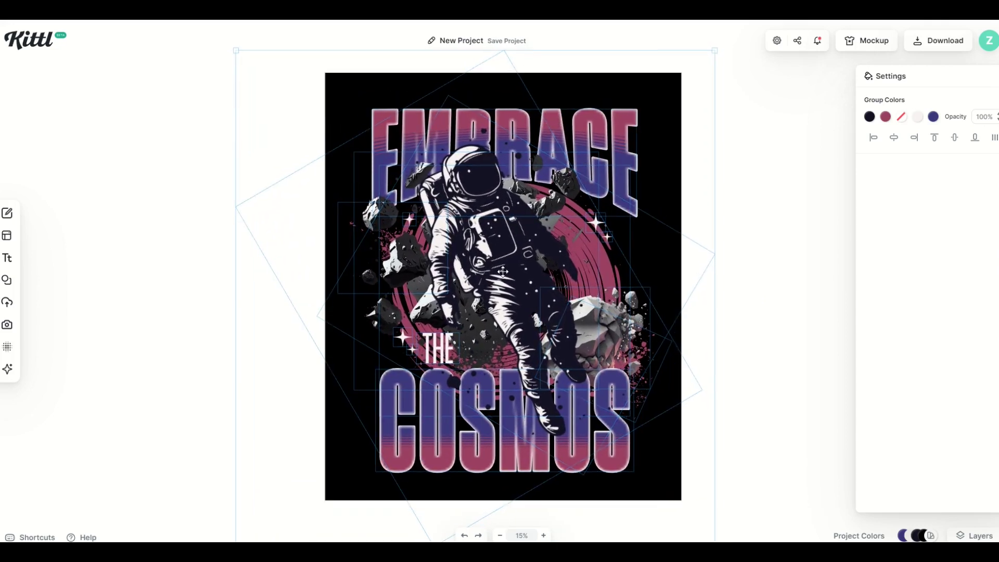
pyautogui.click(320, 231)
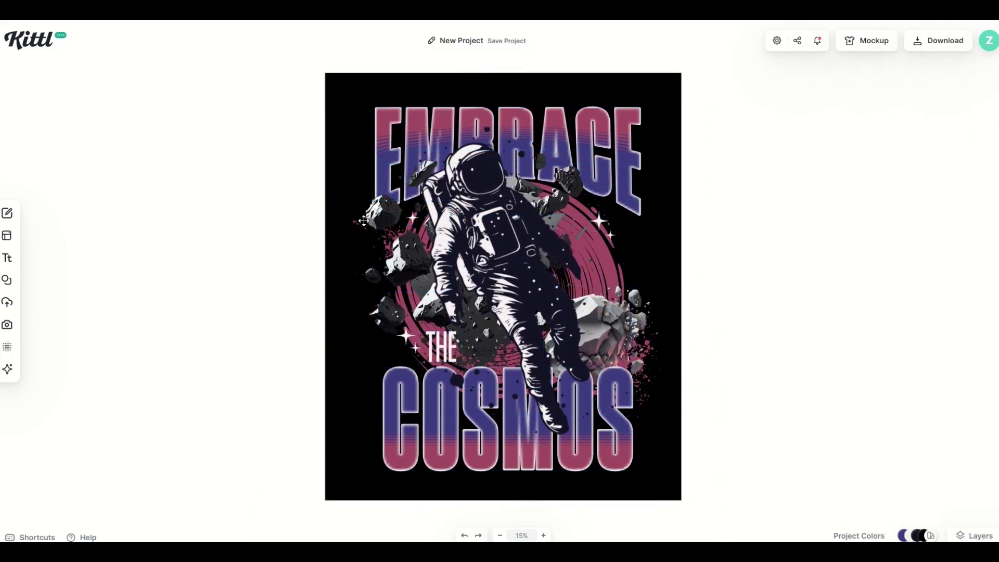
# Apply the first Grunge texture to the artboard, then bring up the Download options
pyautogui.click(7, 347)
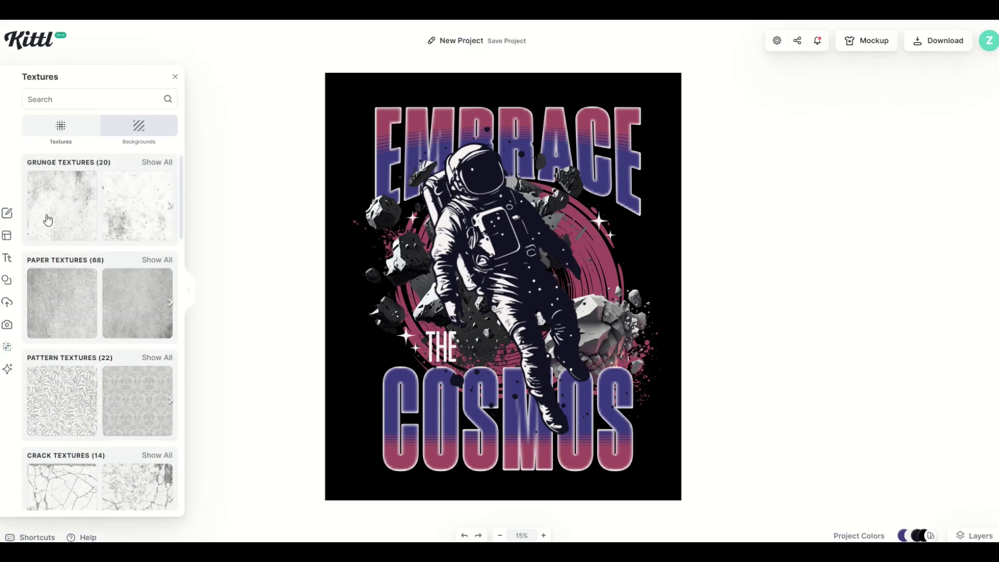
pyautogui.click(45, 216)
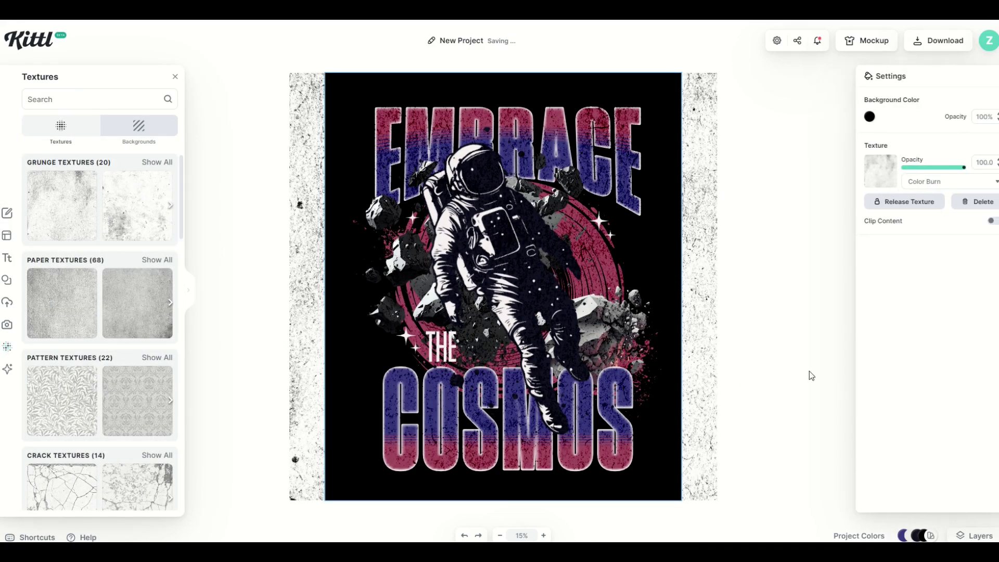
pyautogui.click(773, 333)
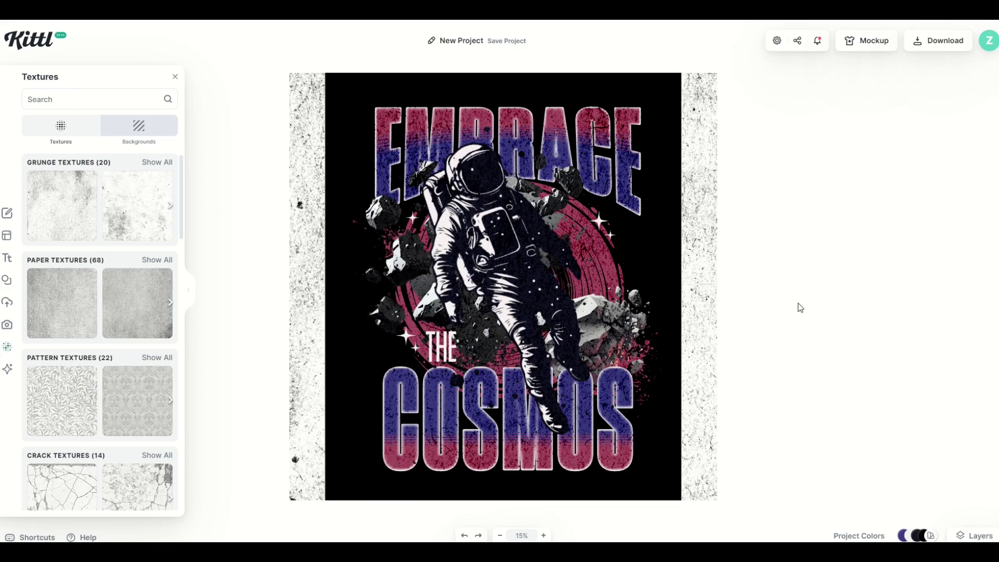
pyautogui.click(939, 41)
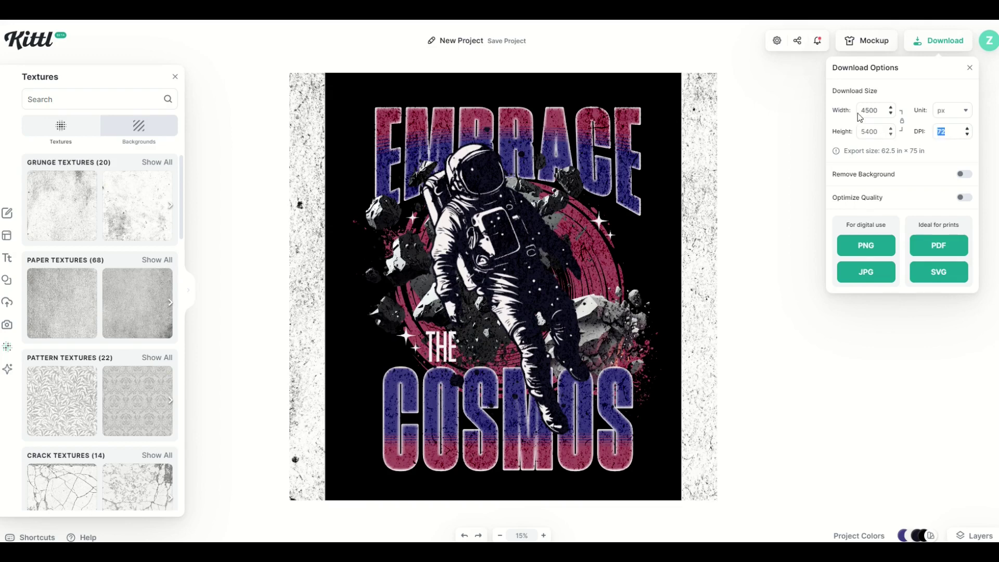
# Set the export to 300 DPI, width 4500 px (height 5400), with Optimize Quality on
pyautogui.write('300')
pyautogui.press('Return')
pyautogui.doubleClick(868, 111)
pyautogui.write('4500')
pyautogui.press('Tab')
pyautogui.write('5')
pyautogui.click(862, 252)
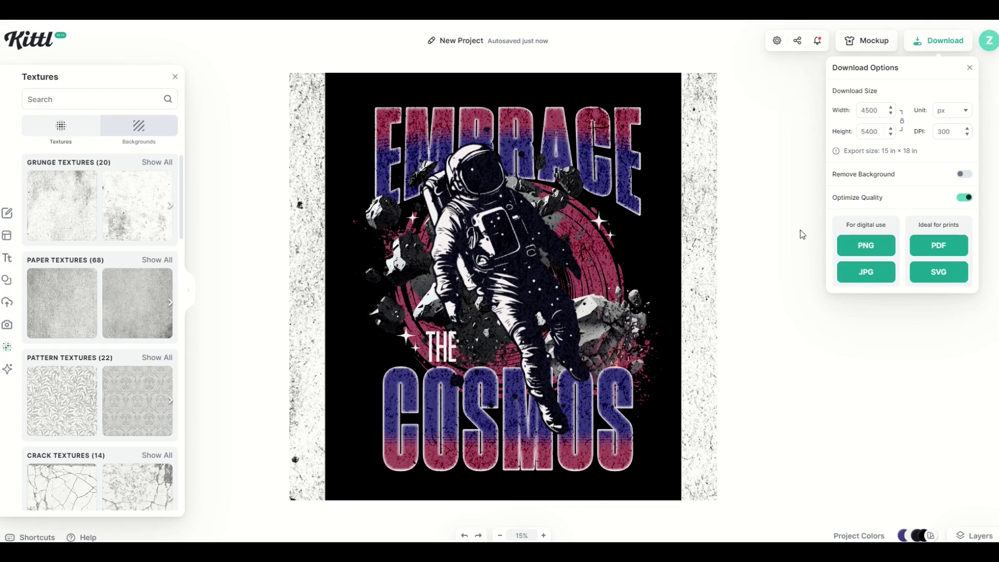
# Set the artboard background opacity to 0%, then release and delete the grunge texture
pyautogui.click(401, 89)
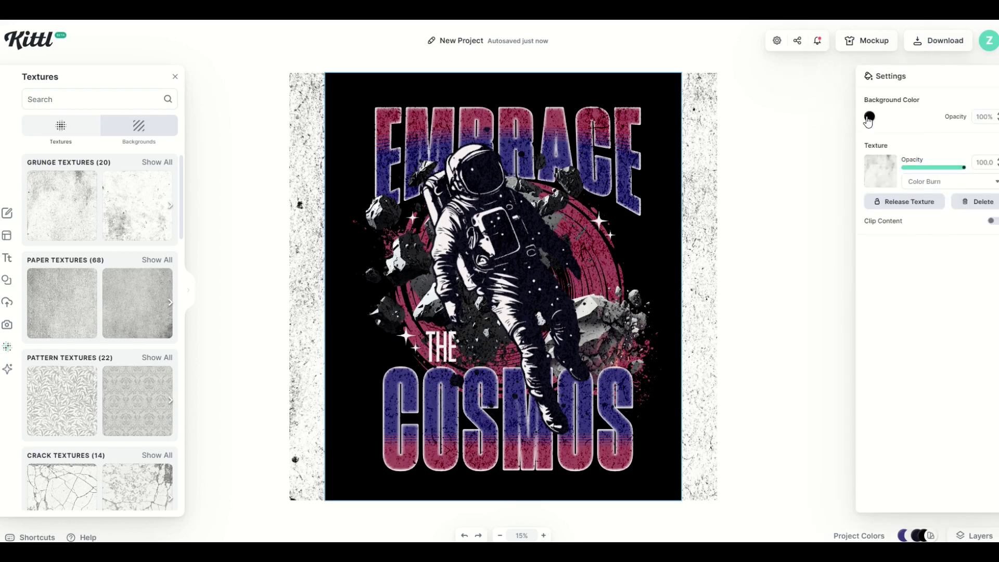
pyautogui.click(987, 116)
pyautogui.write('0')
pyautogui.press('Return')
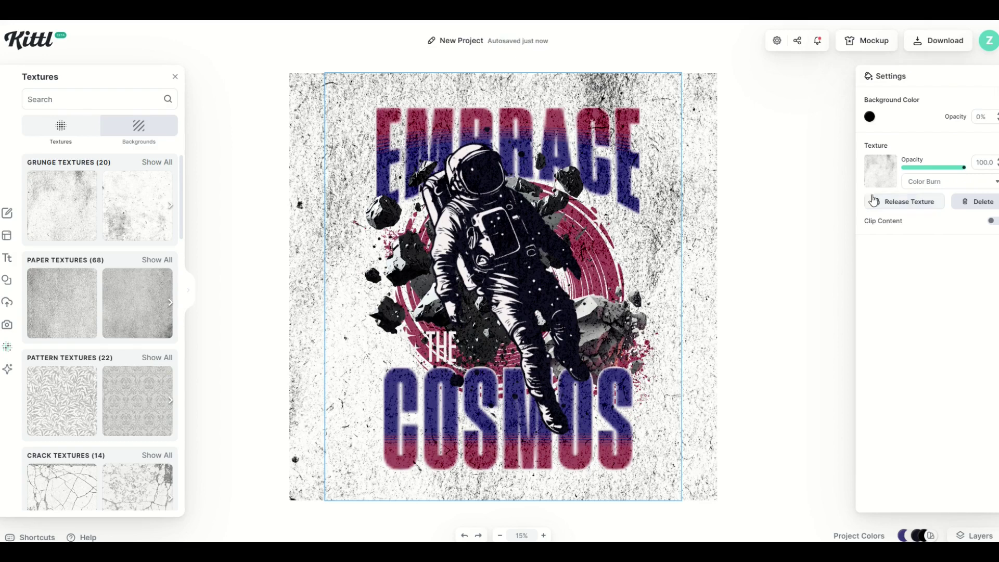
pyautogui.click(921, 203)
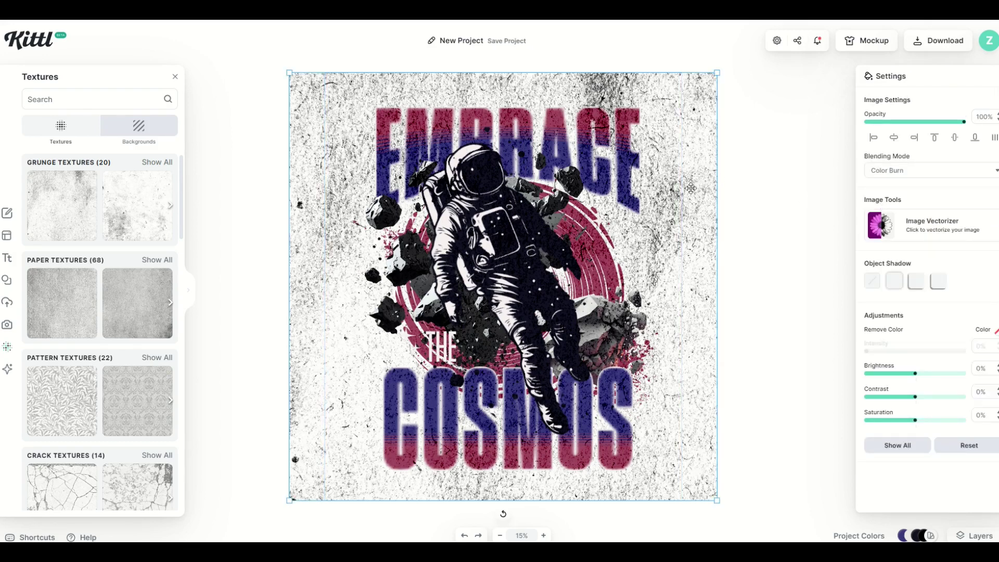
pyautogui.press('Delete')
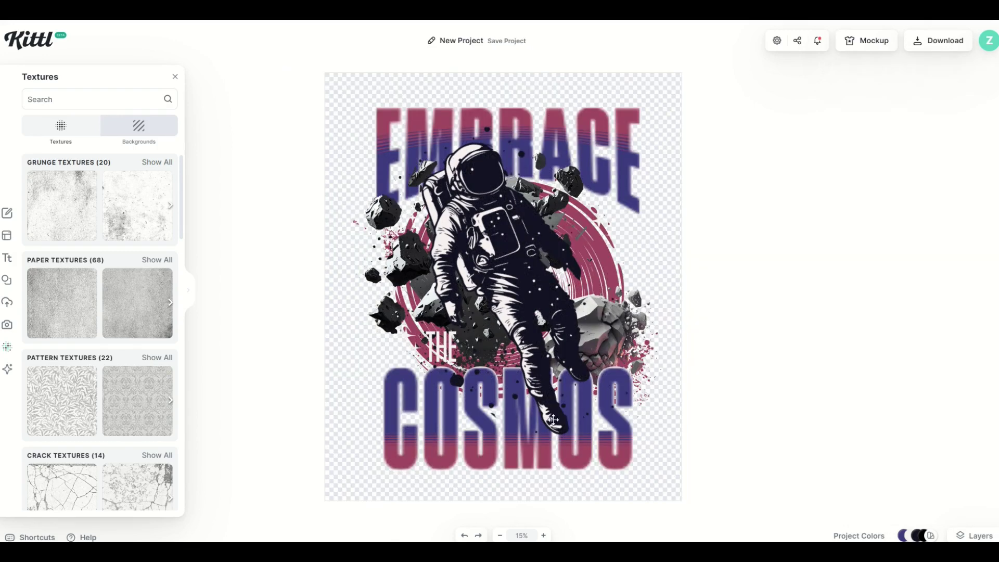
# Download the transparent Cosmos design as a 4500×5400 px, 300 DPI PNG
pyautogui.click(939, 41)
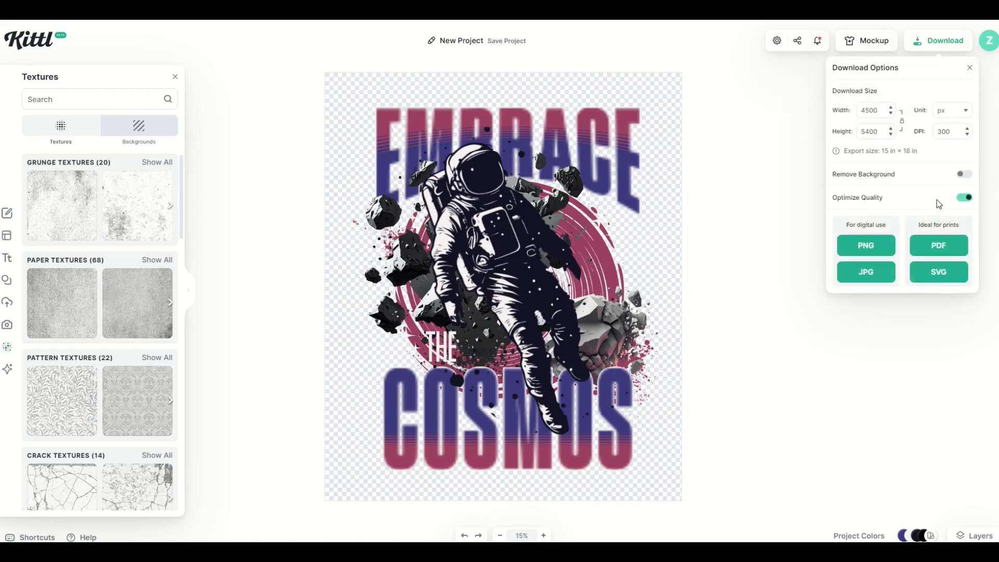
pyautogui.click(858, 252)
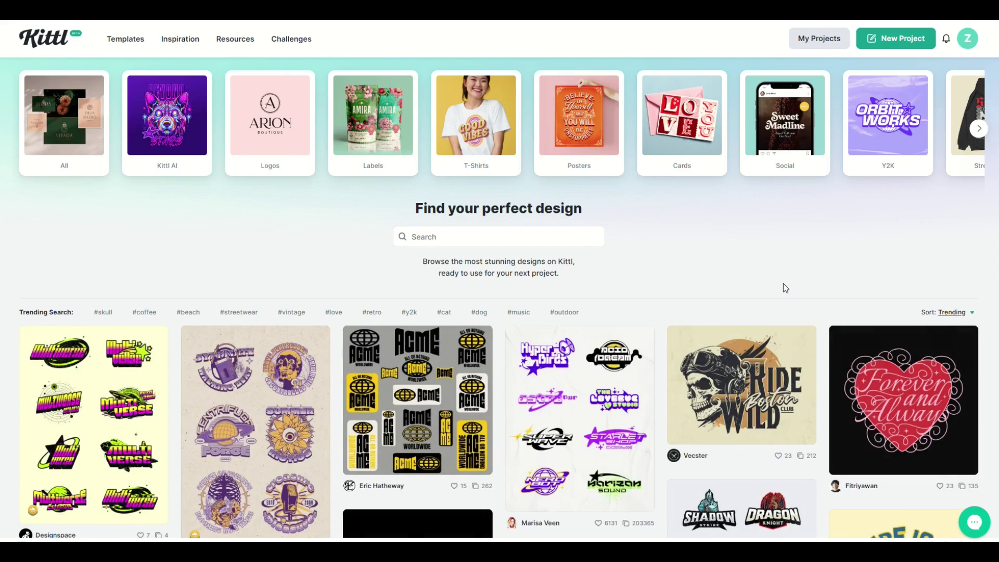
pyautogui.scroll(-3, 781, 284)
pyautogui.scroll(-6, 780, 284)
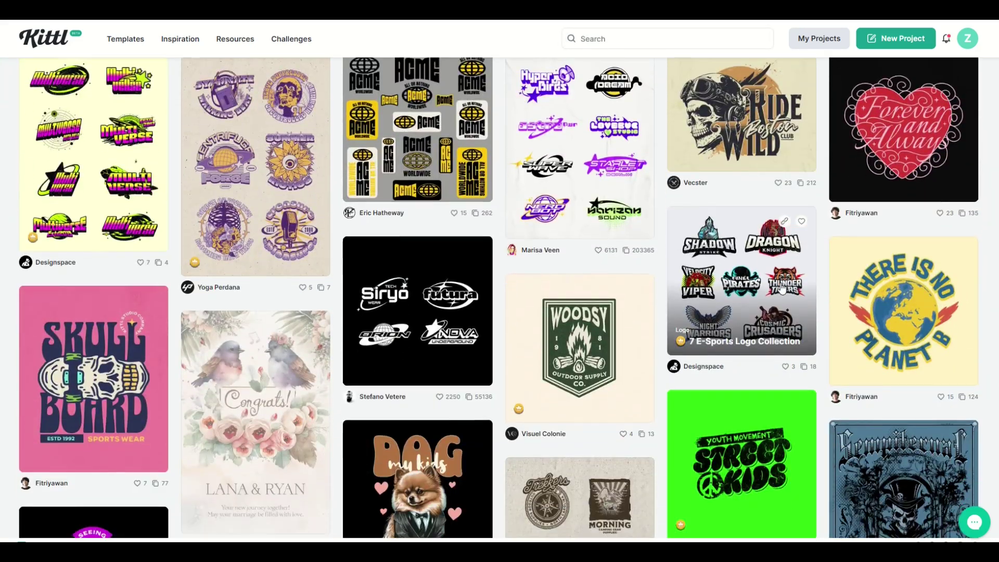
pyautogui.scroll(-6, 780, 285)
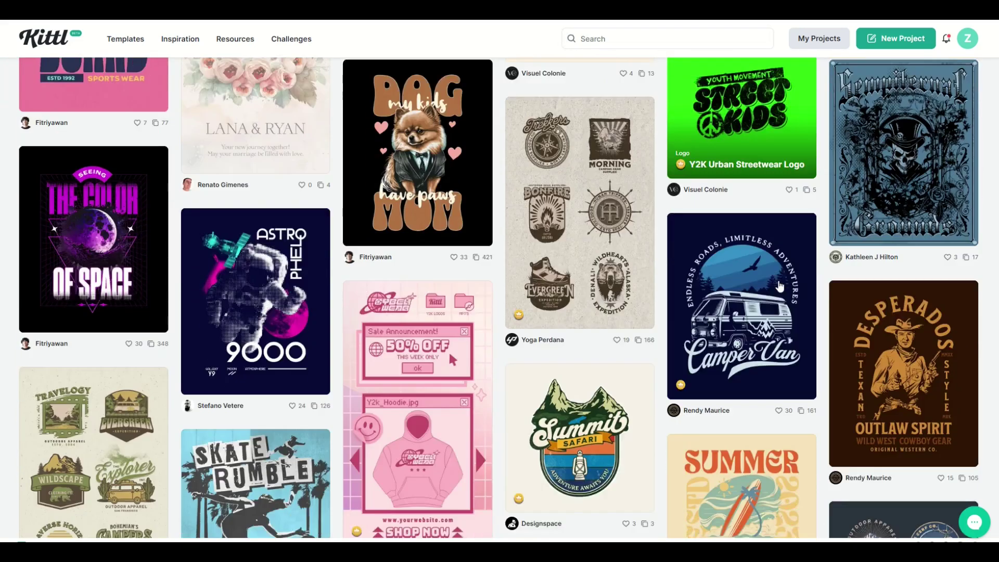
pyautogui.scroll(-6, 779, 285)
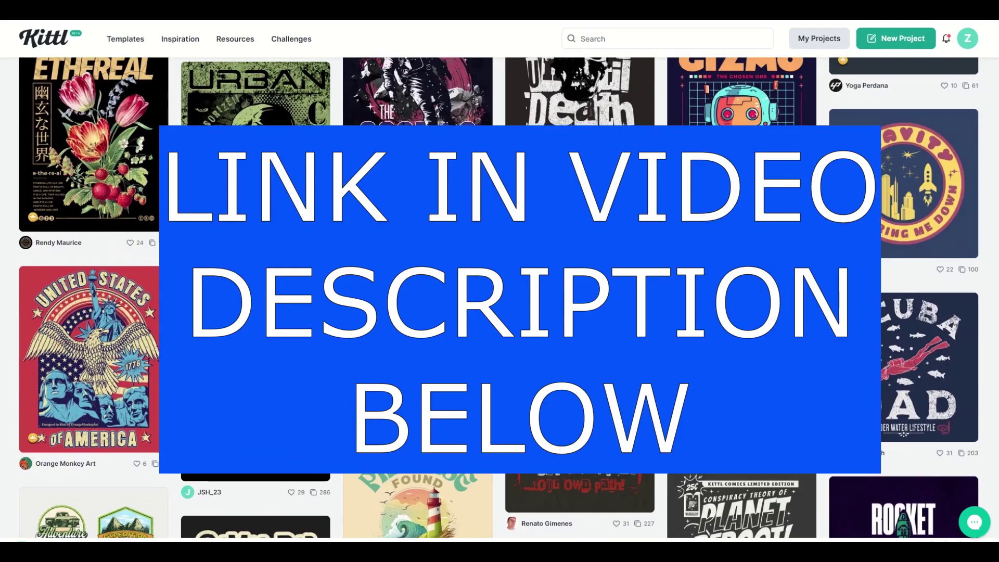
pyautogui.scroll(-6, 779, 285)
pyautogui.scroll(-7, 780, 284)
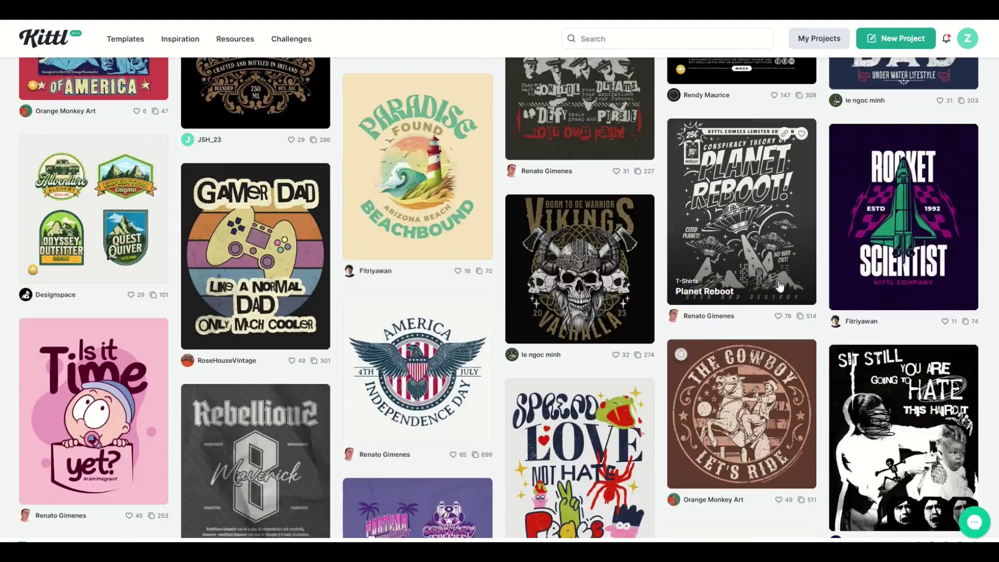
pyautogui.scroll(-12, 780, 285)
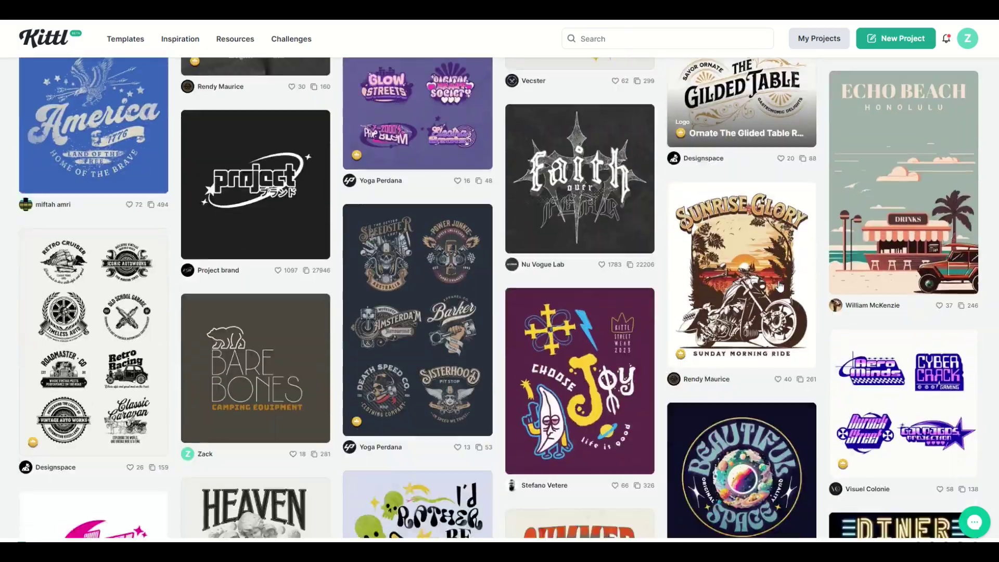
pyautogui.scroll(-8, 779, 286)
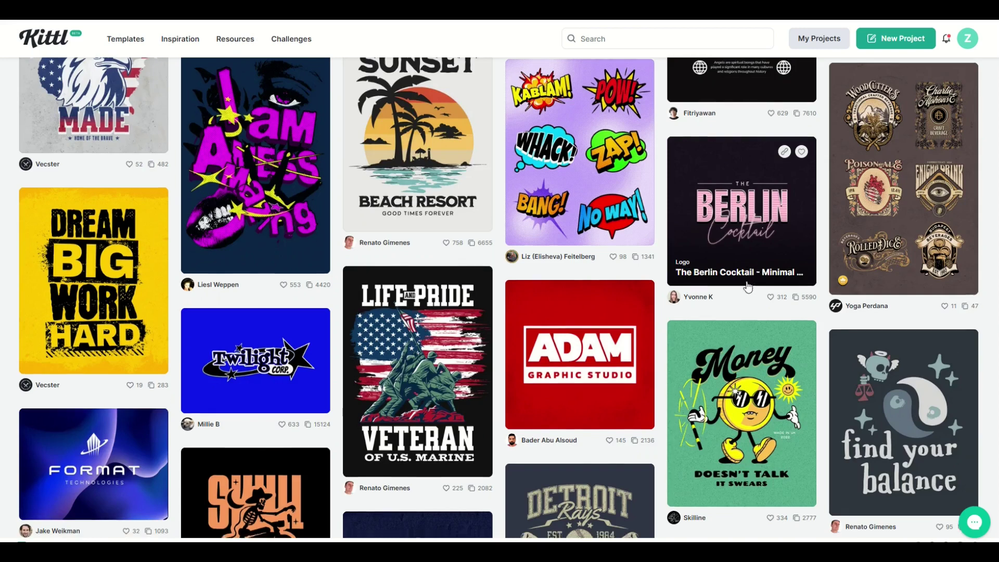
pyautogui.scroll(-7, 766, 289)
pyautogui.scroll(-7, 748, 286)
pyautogui.scroll(-1, 748, 285)
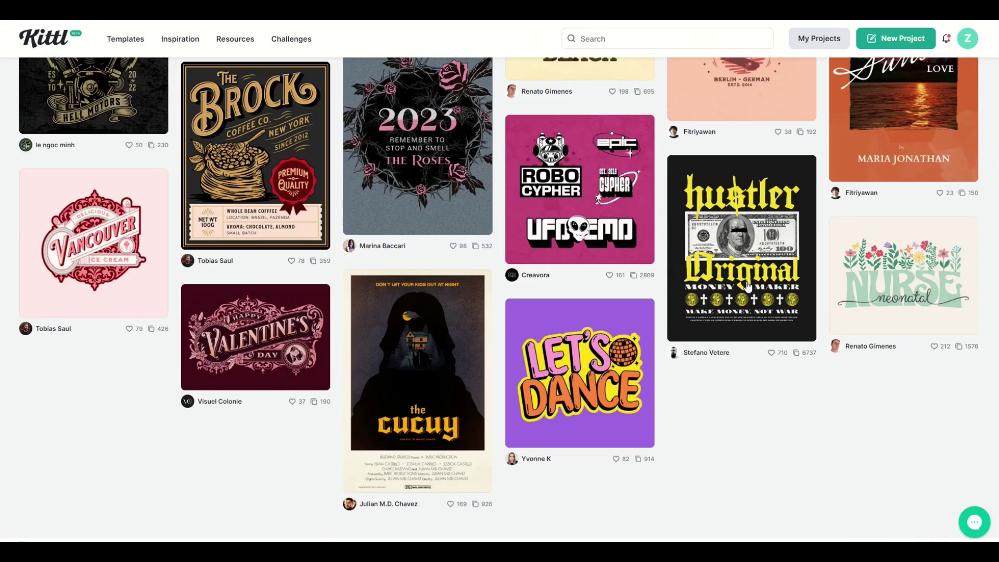
pyautogui.moveTo(465, 286)
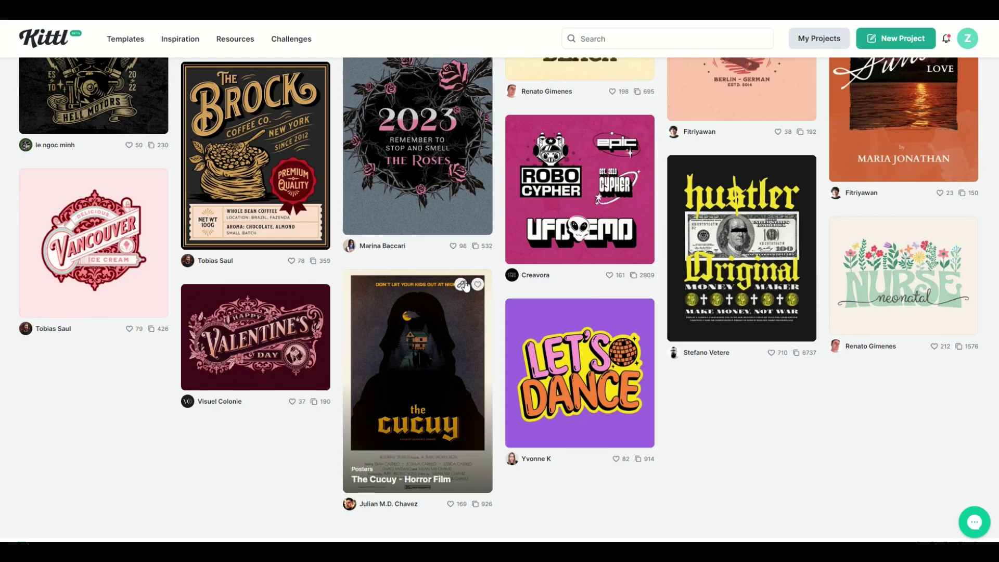
pyautogui.scroll(7, 339, 308)
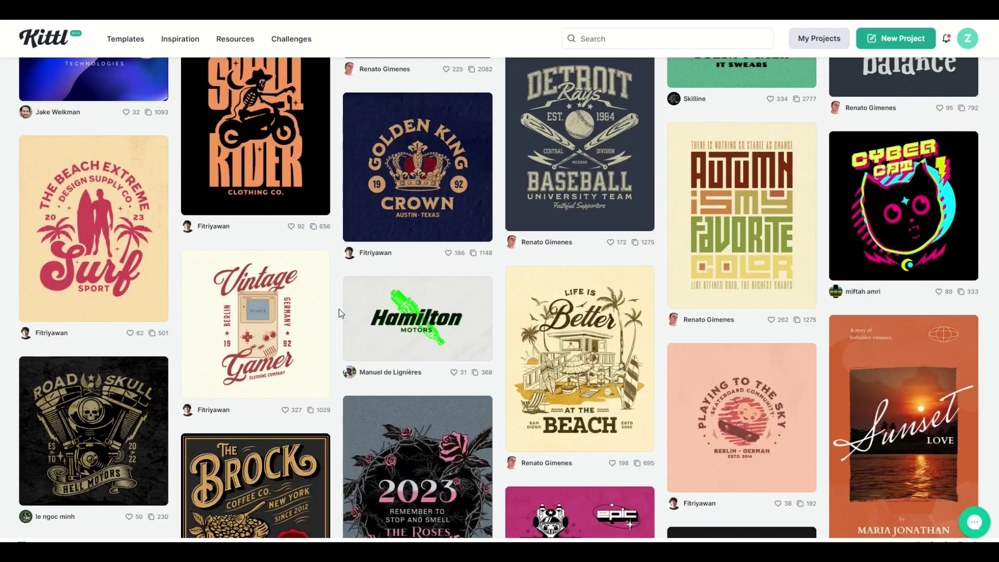
pyautogui.scroll(1, 338, 312)
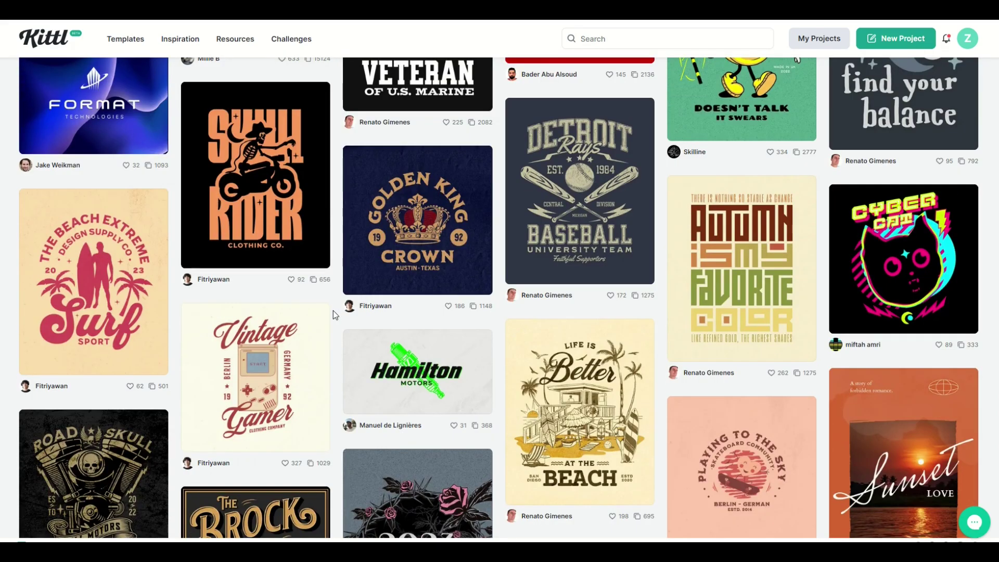